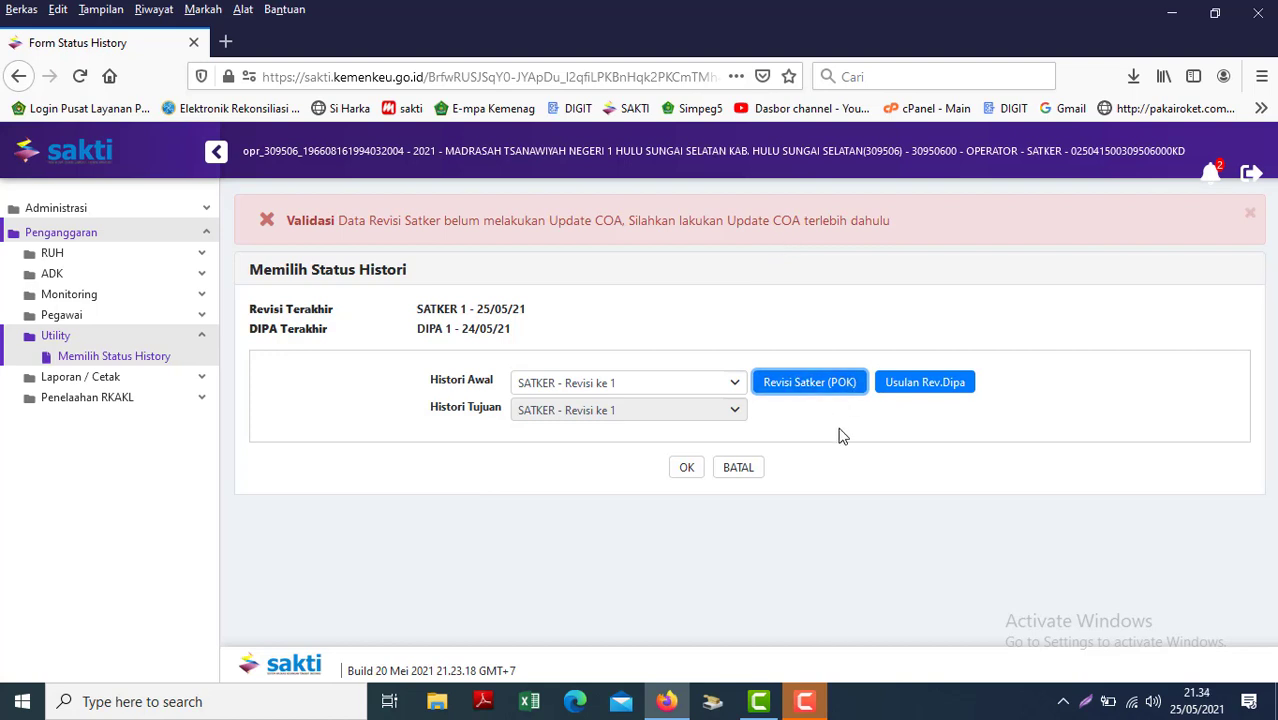
- Dismiss the Update COA validation message on the Memilih Status Histori page and expand the RUH section
left_click(273, 225)
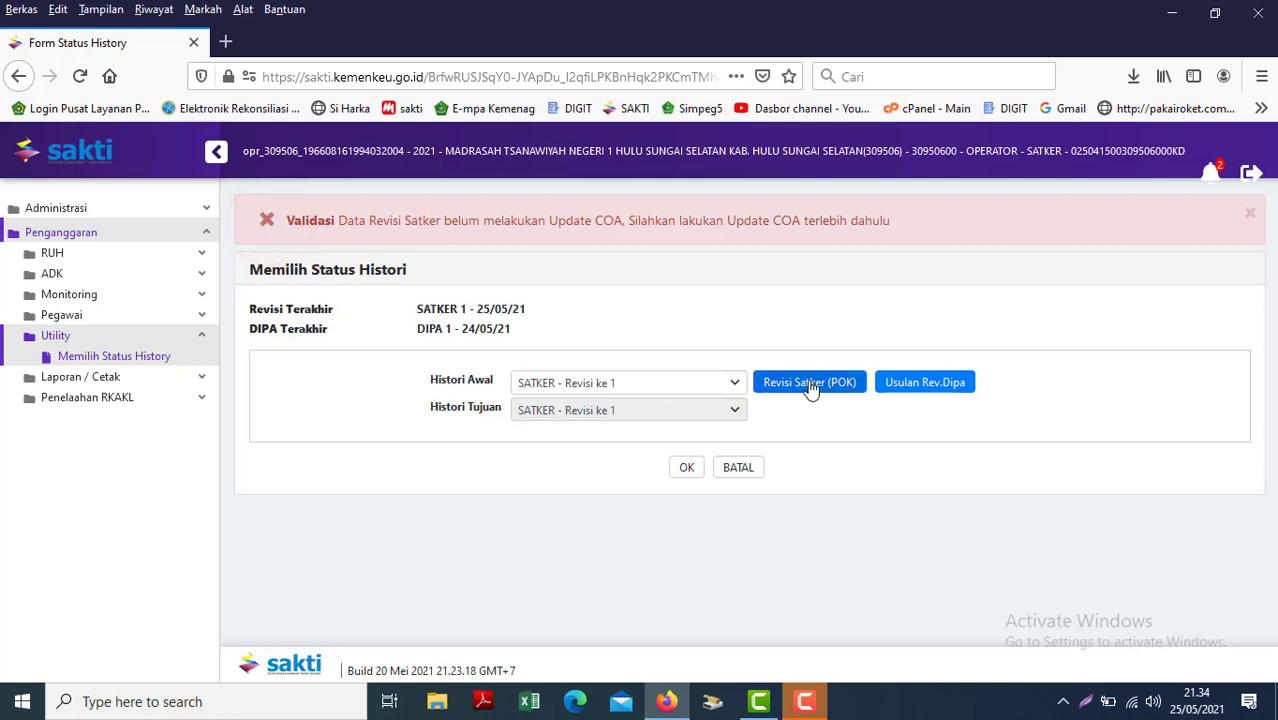
left_click(1250, 213)
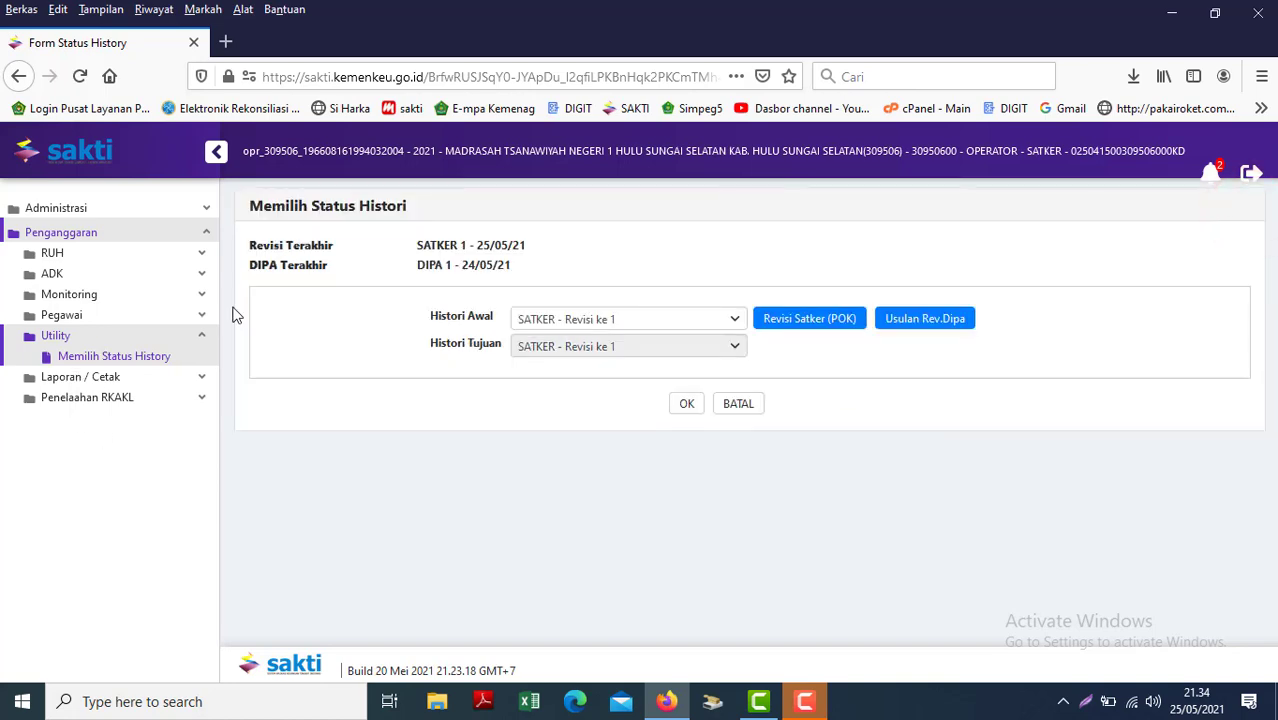
left_click(85, 252)
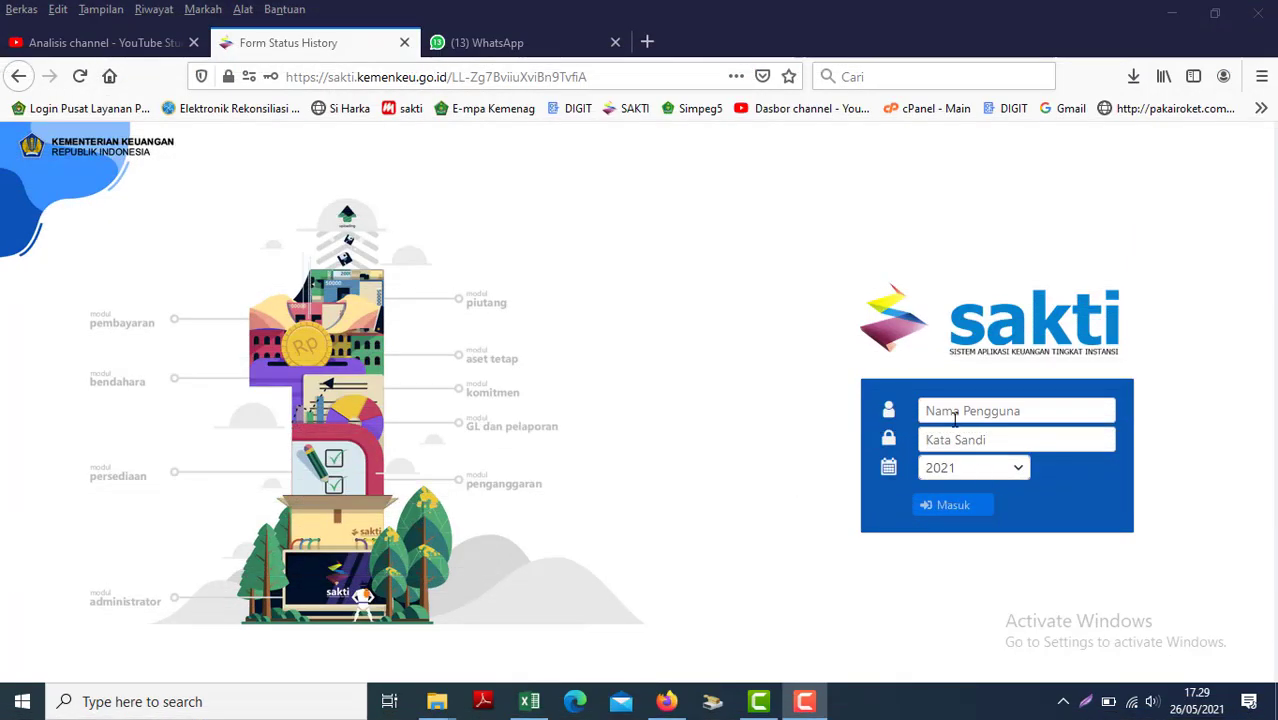
- Log in to SAKTI for fiscal year 2021 with the satker's saved approval username and account password
left_click(948, 412)
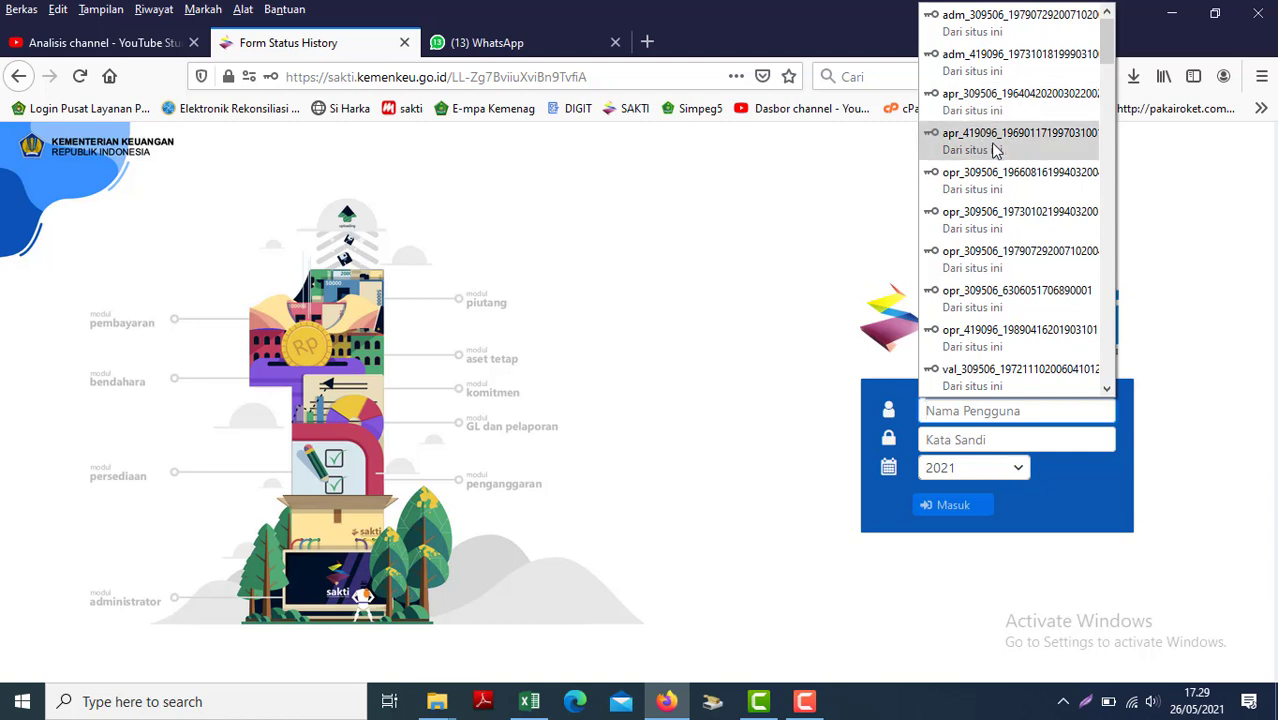
left_click(987, 103)
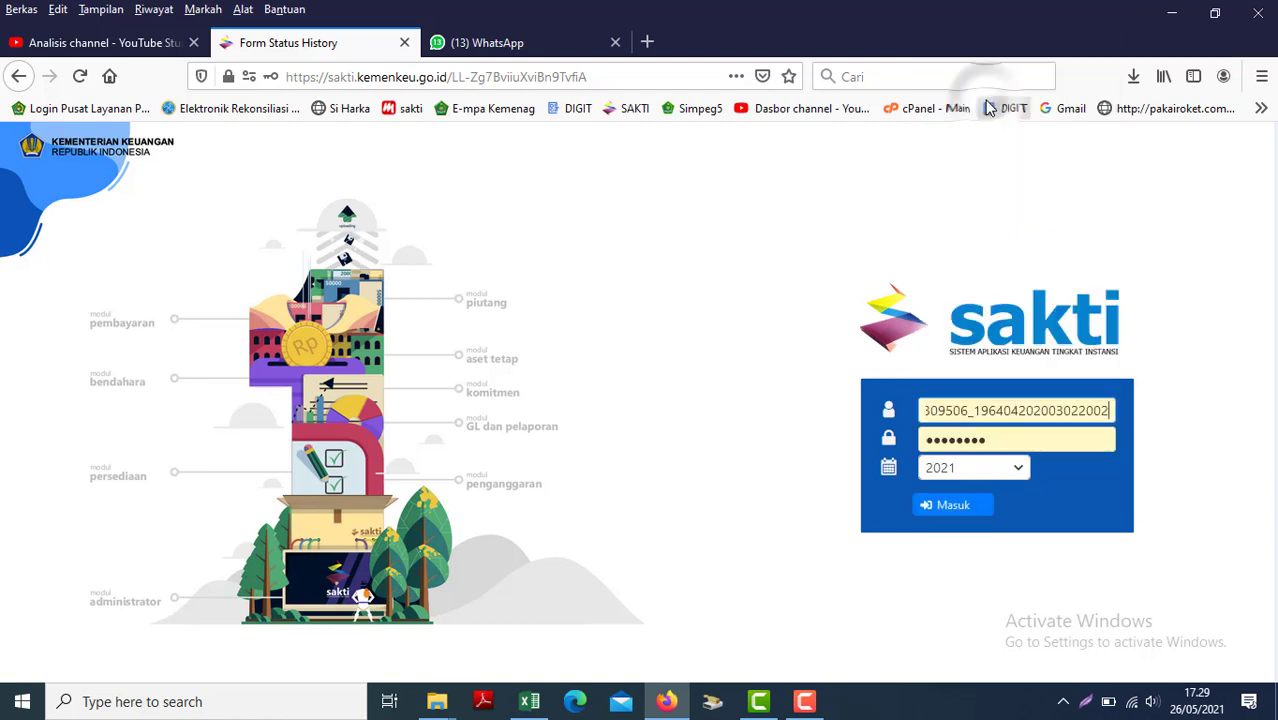
left_click(951, 505)
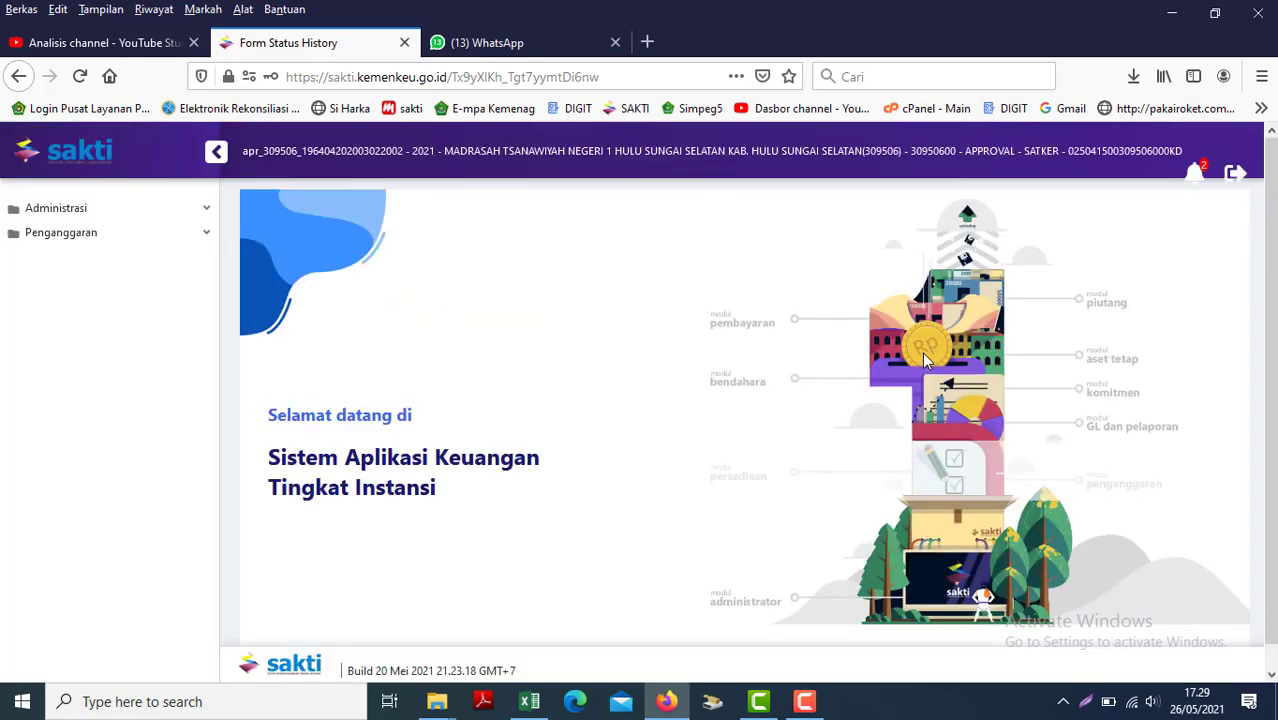
- Display the Data Usulan Terakhir POK in Monitoring Submit dan Approve Data, and open the Belanja Redesain form
left_click(33, 233)
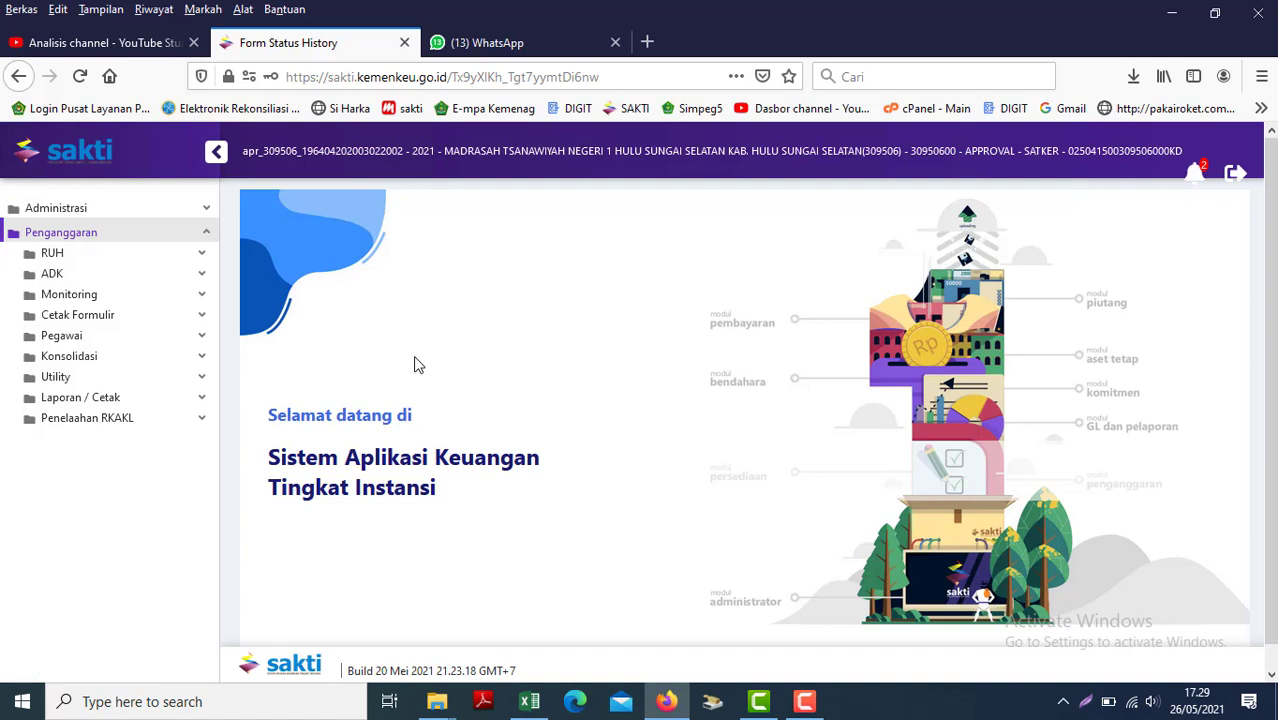
left_click(95, 294)
left_click(90, 320)
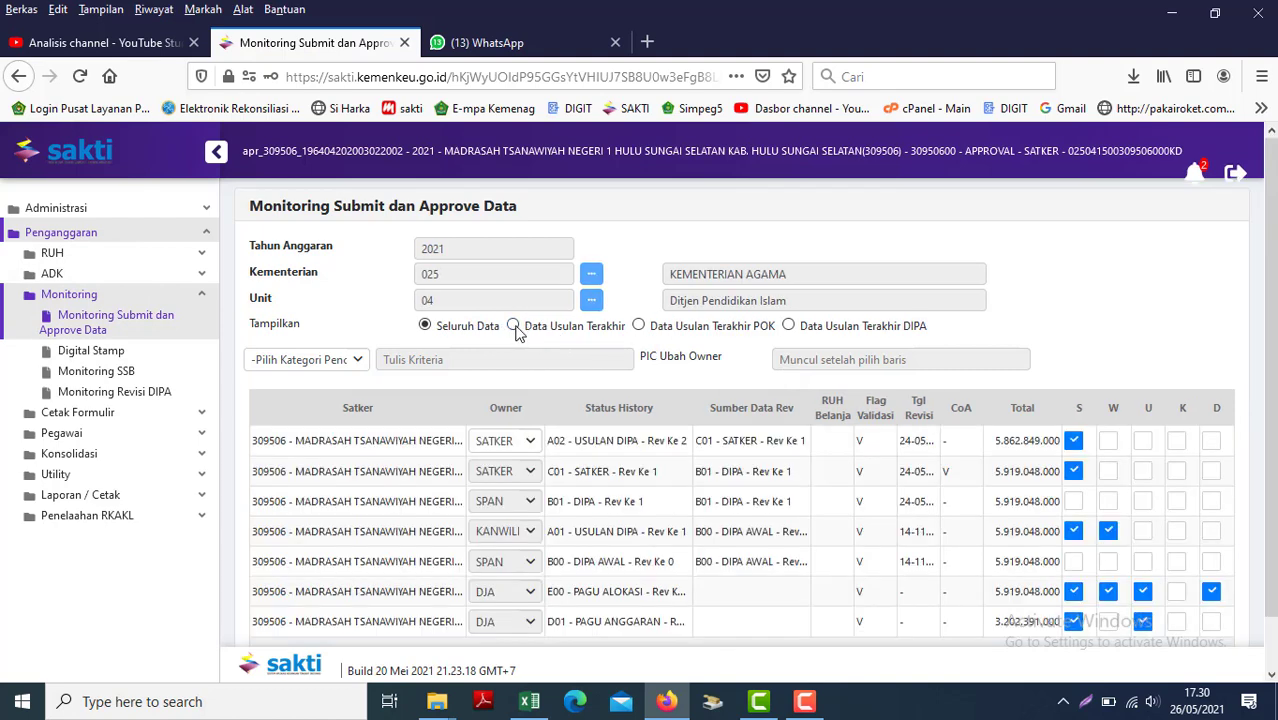
left_click(513, 327)
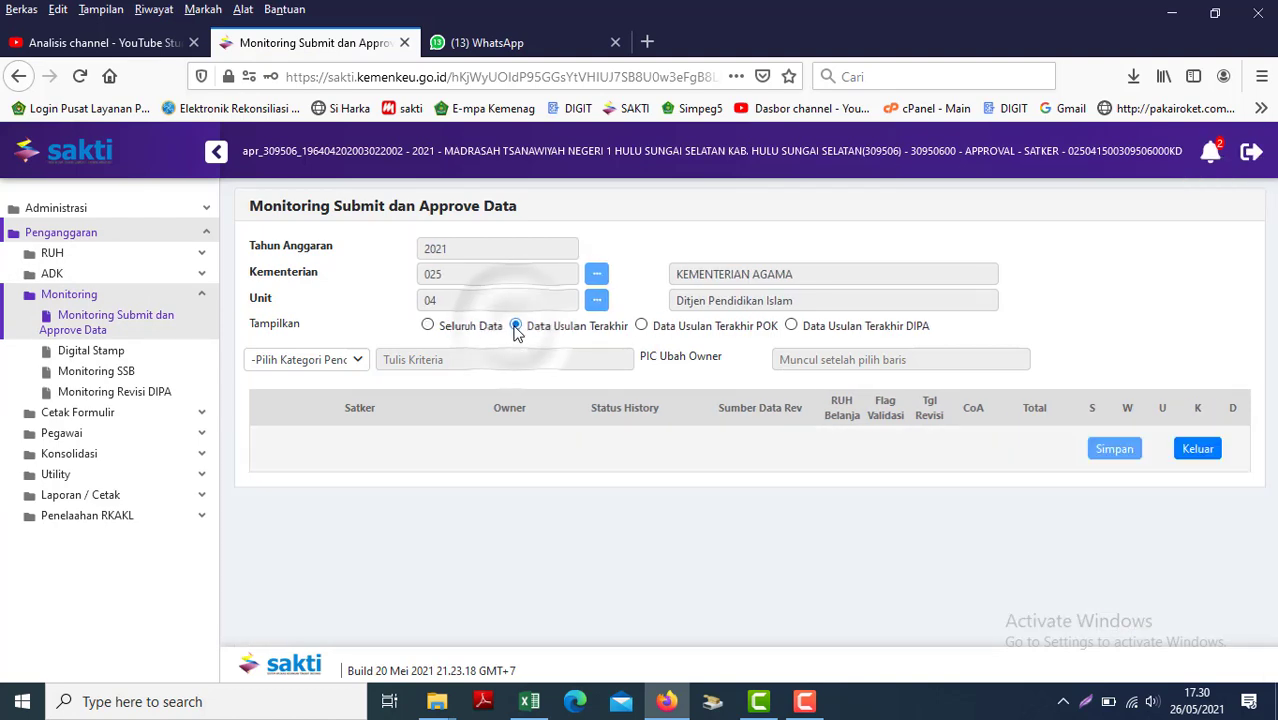
left_click(643, 328)
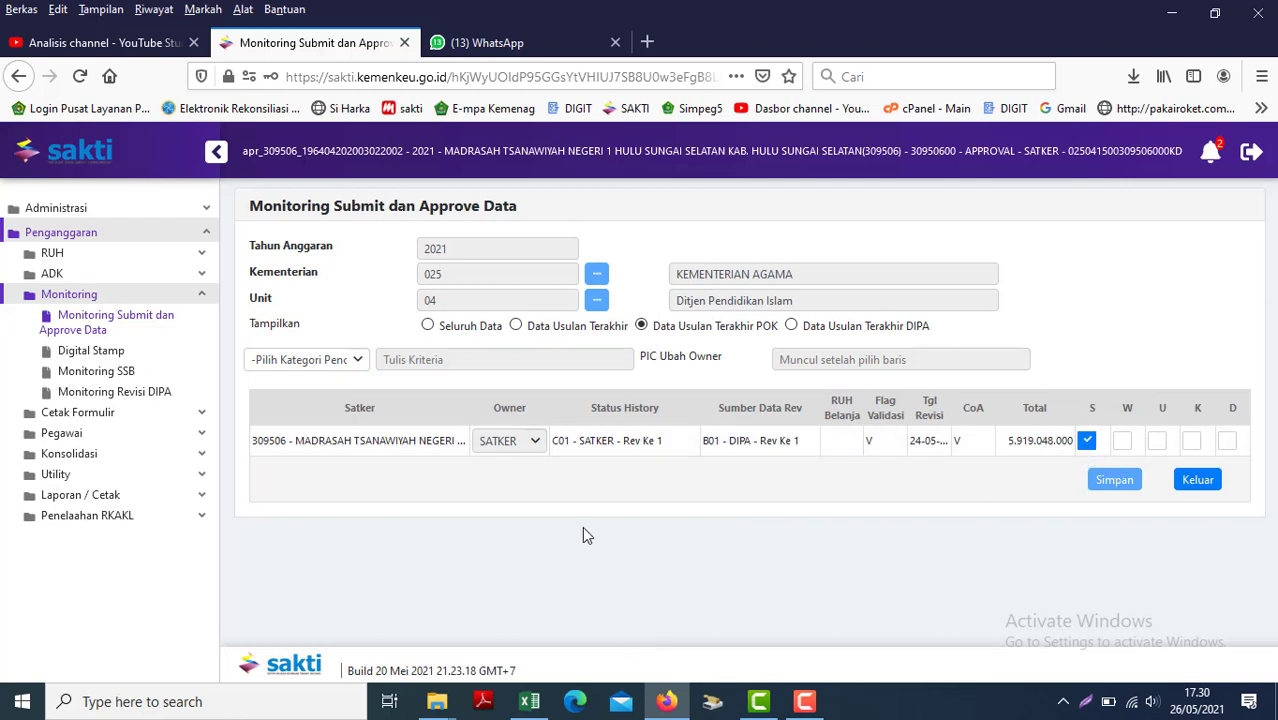
left_click(75, 254)
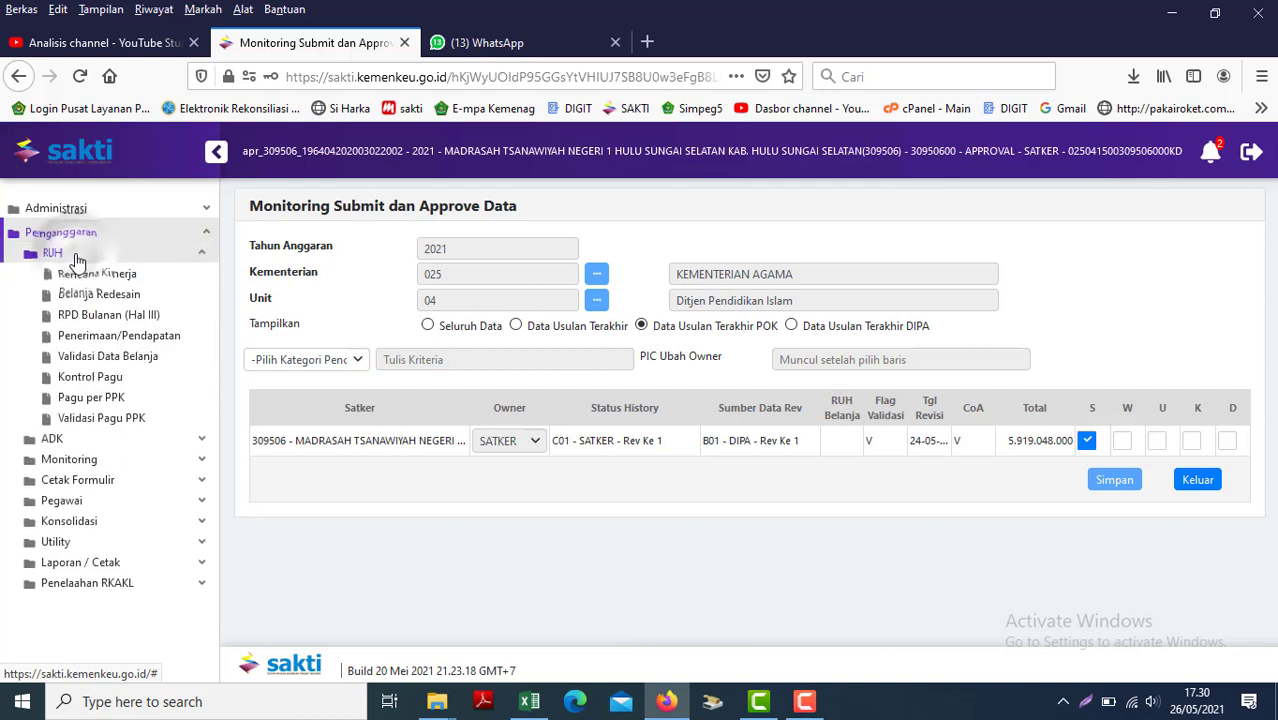
left_click(95, 294)
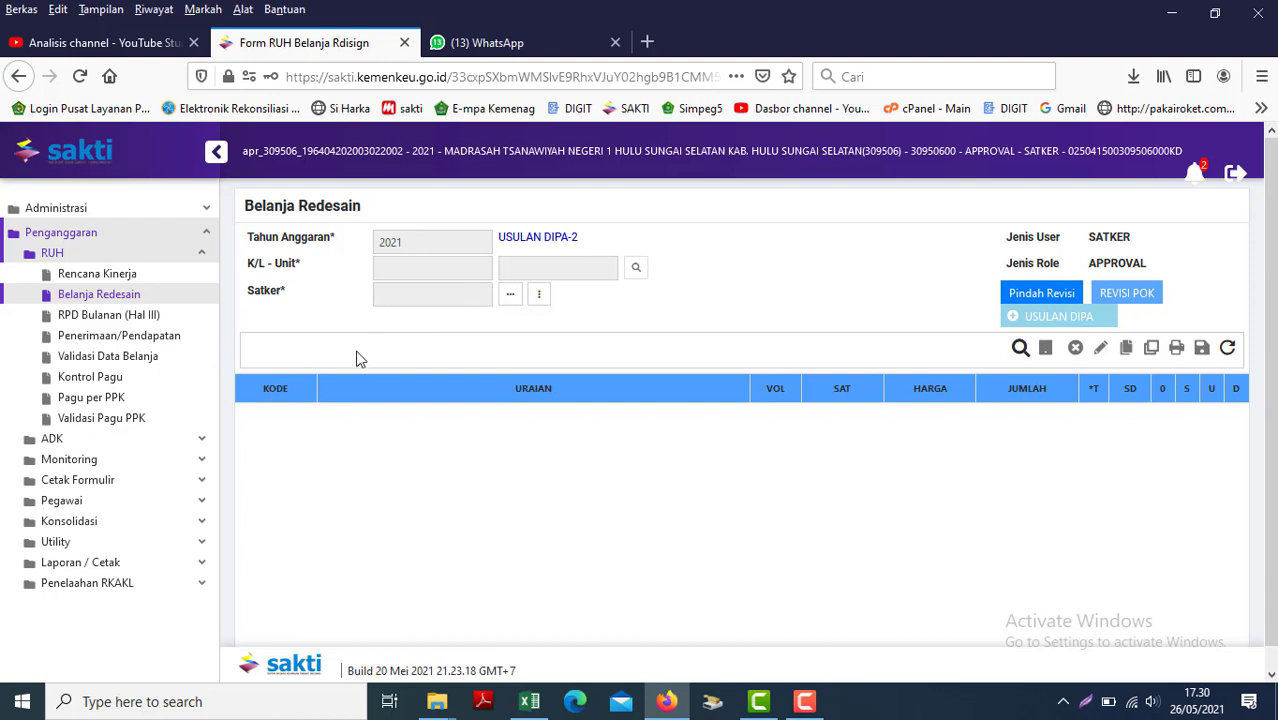
- In Memilih Status History, set Histori Awal to SATKER - Revisi ke 1 and confirm the selection
left_click(113, 462)
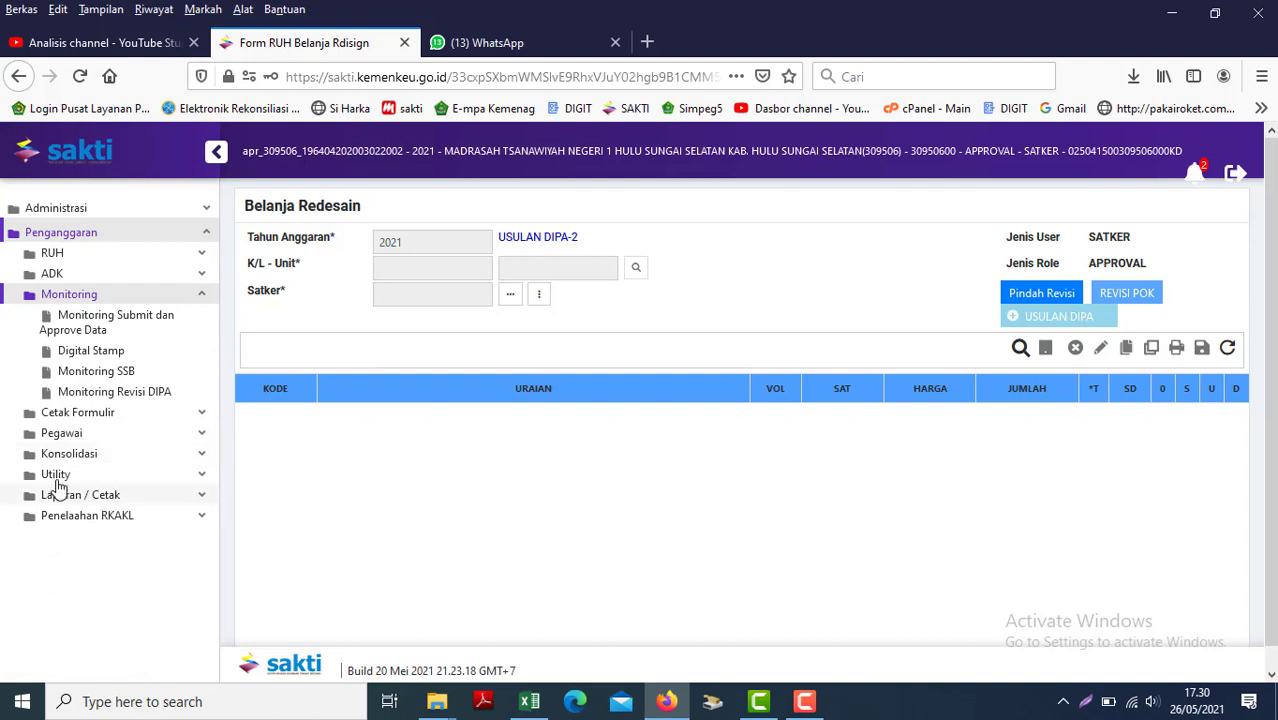
left_click(52, 477)
left_click(105, 418)
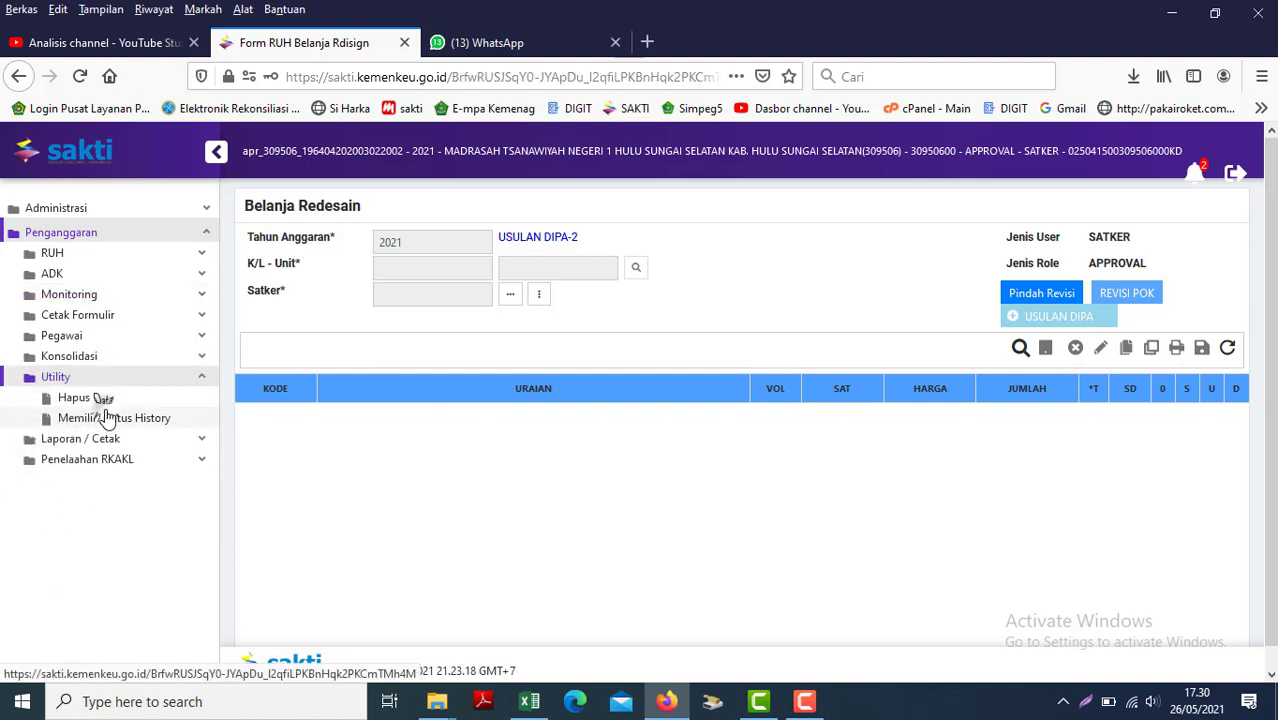
left_click(107, 418)
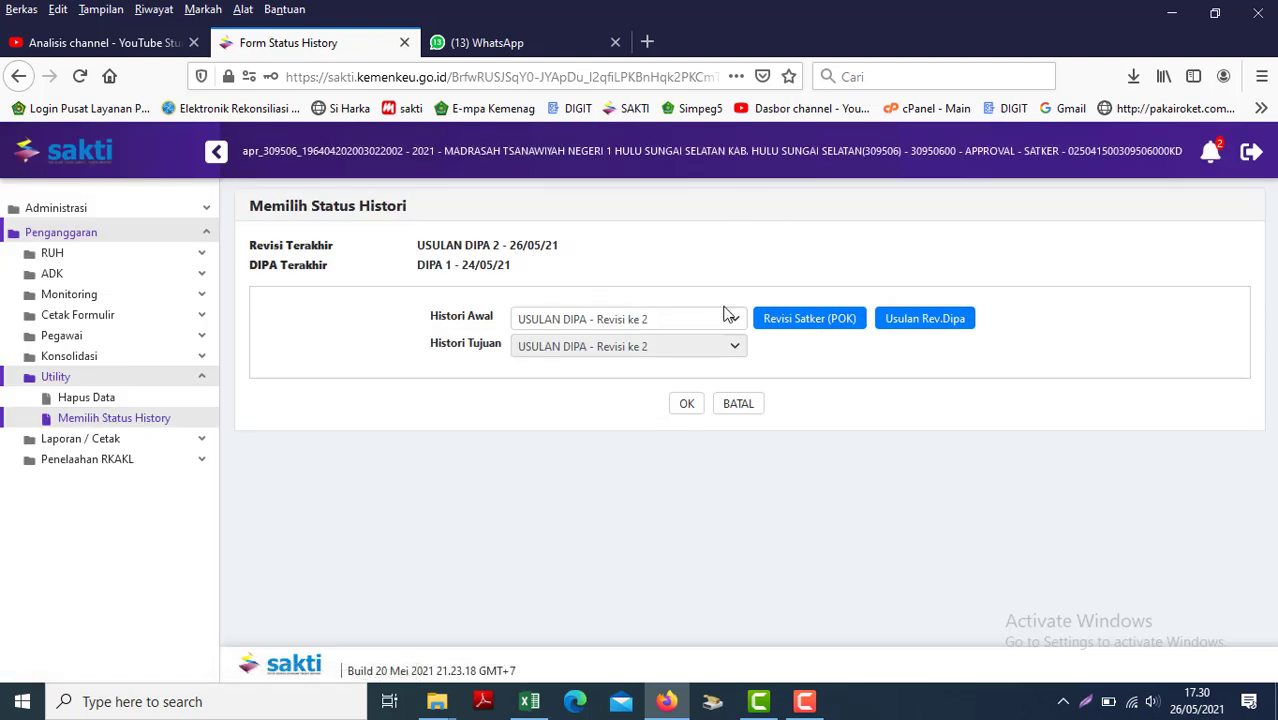
left_click(730, 319)
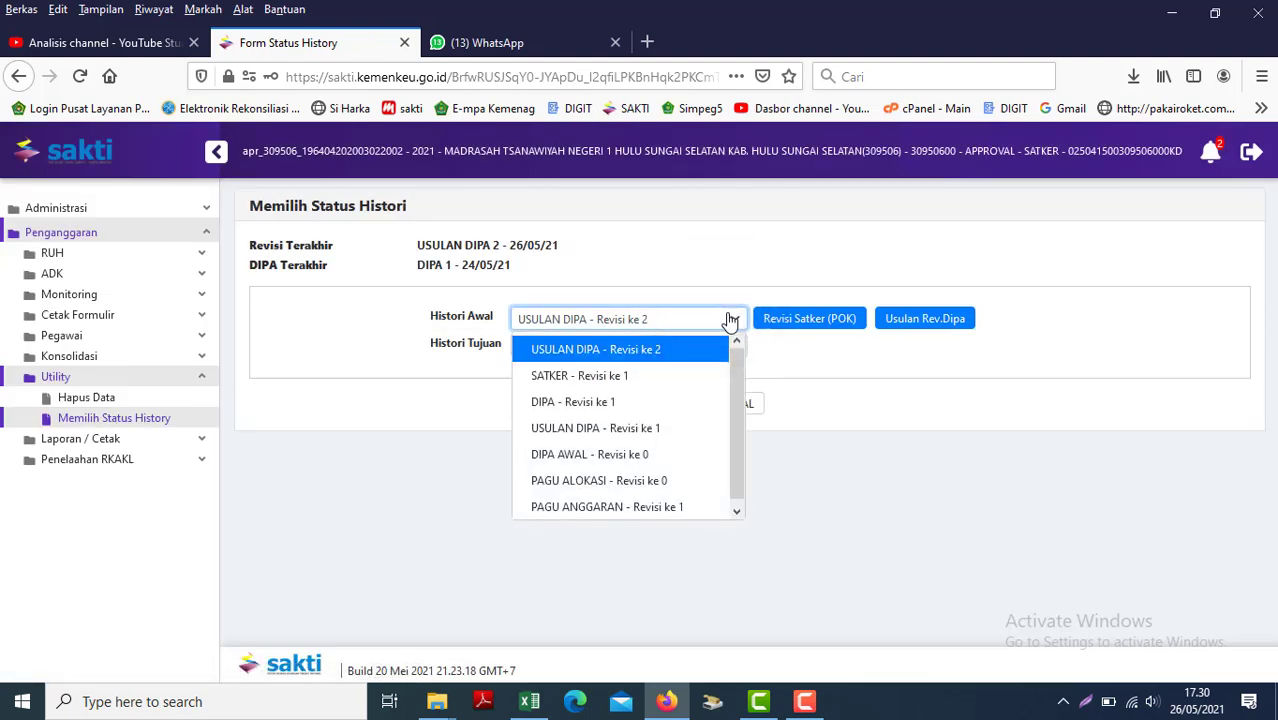
left_click(557, 384)
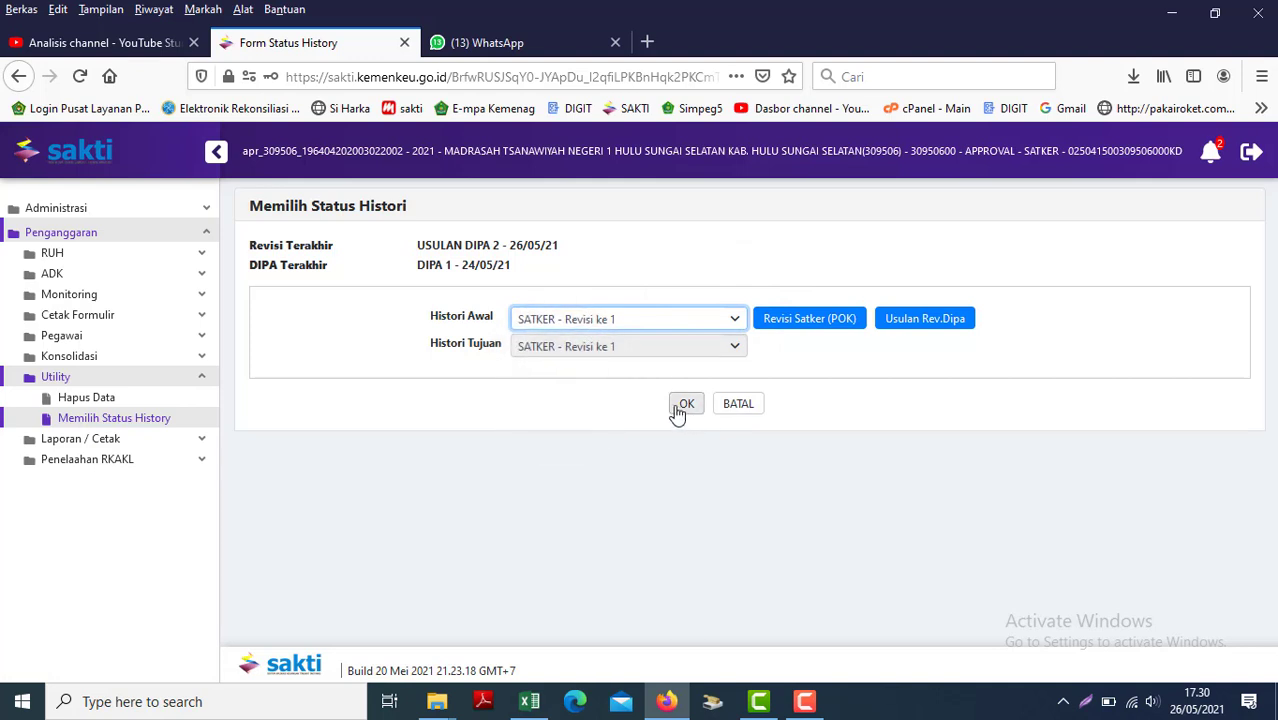
left_click(682, 410)
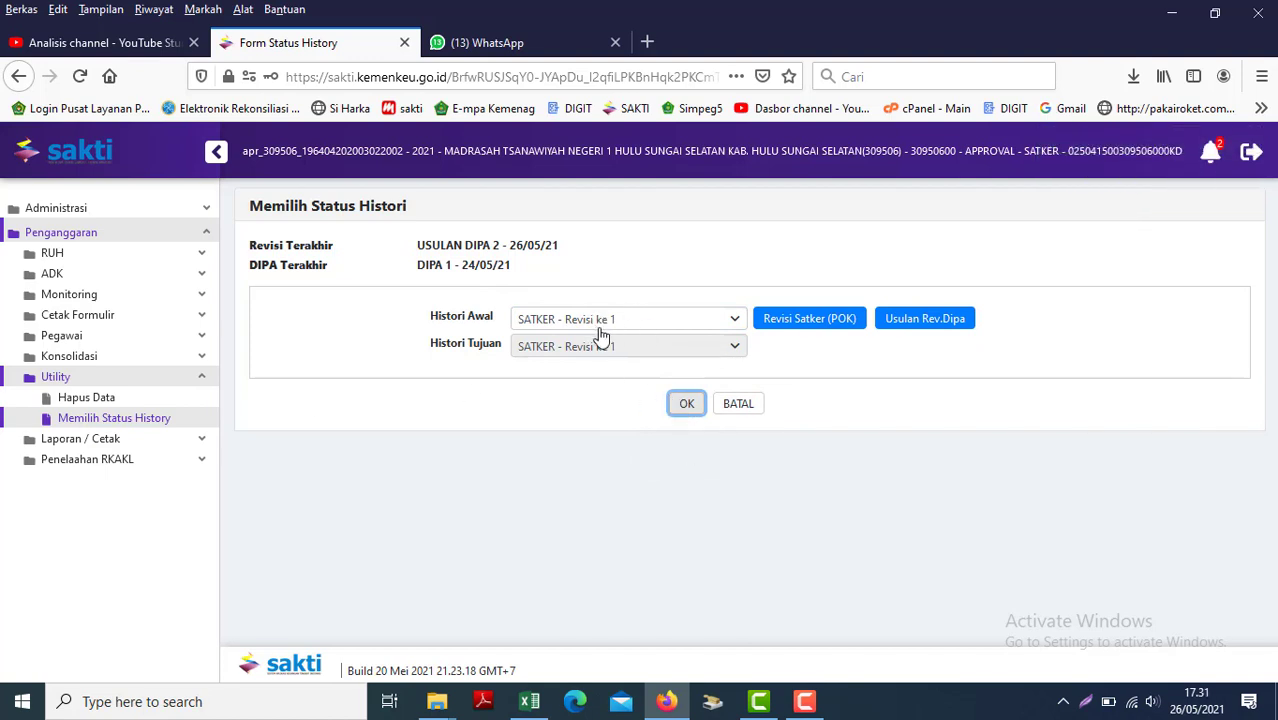
- Check the Data Usulan Terakhir POK again in Monitoring Submit dan Approve Data
left_click(41, 276)
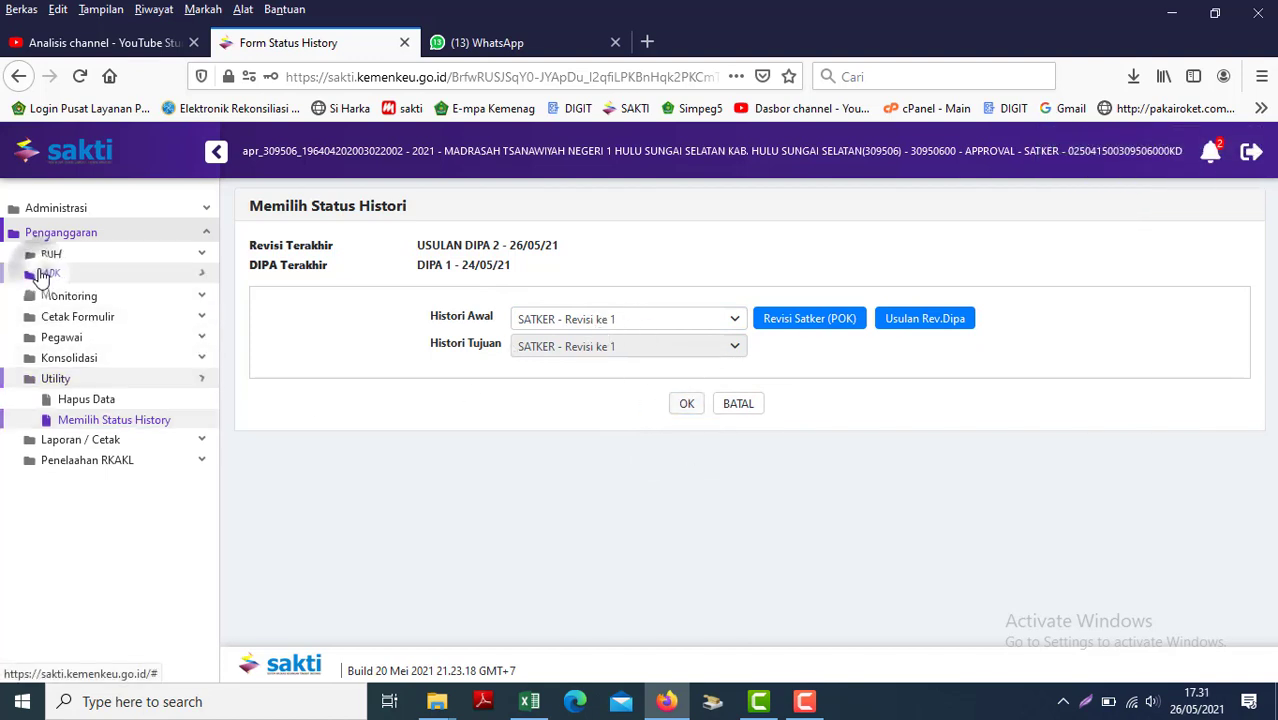
left_click(80, 376)
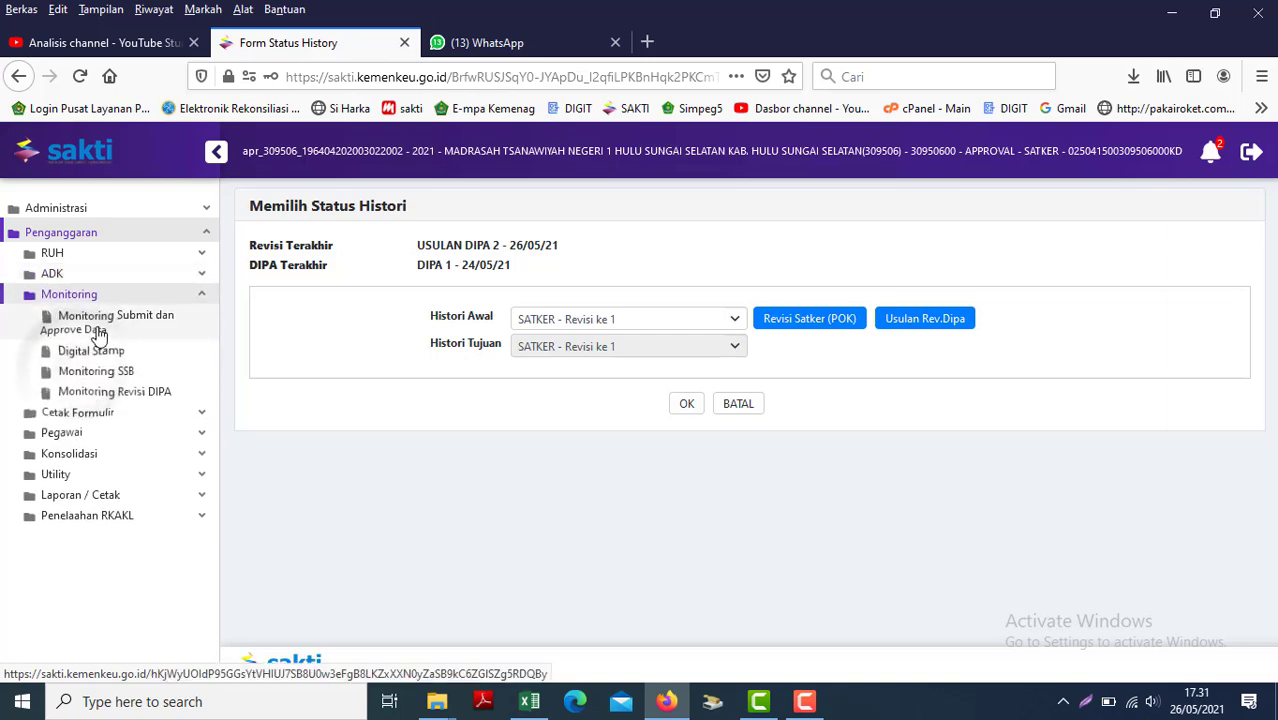
left_click(97, 328)
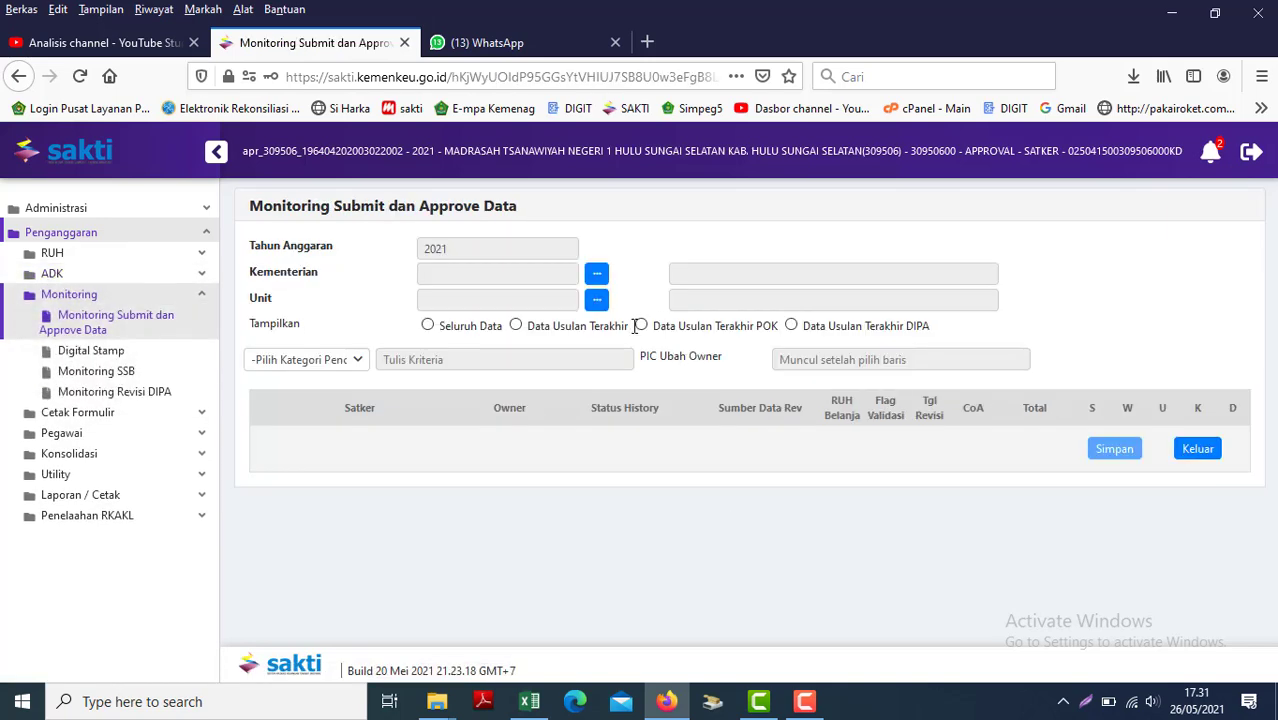
left_click(640, 326)
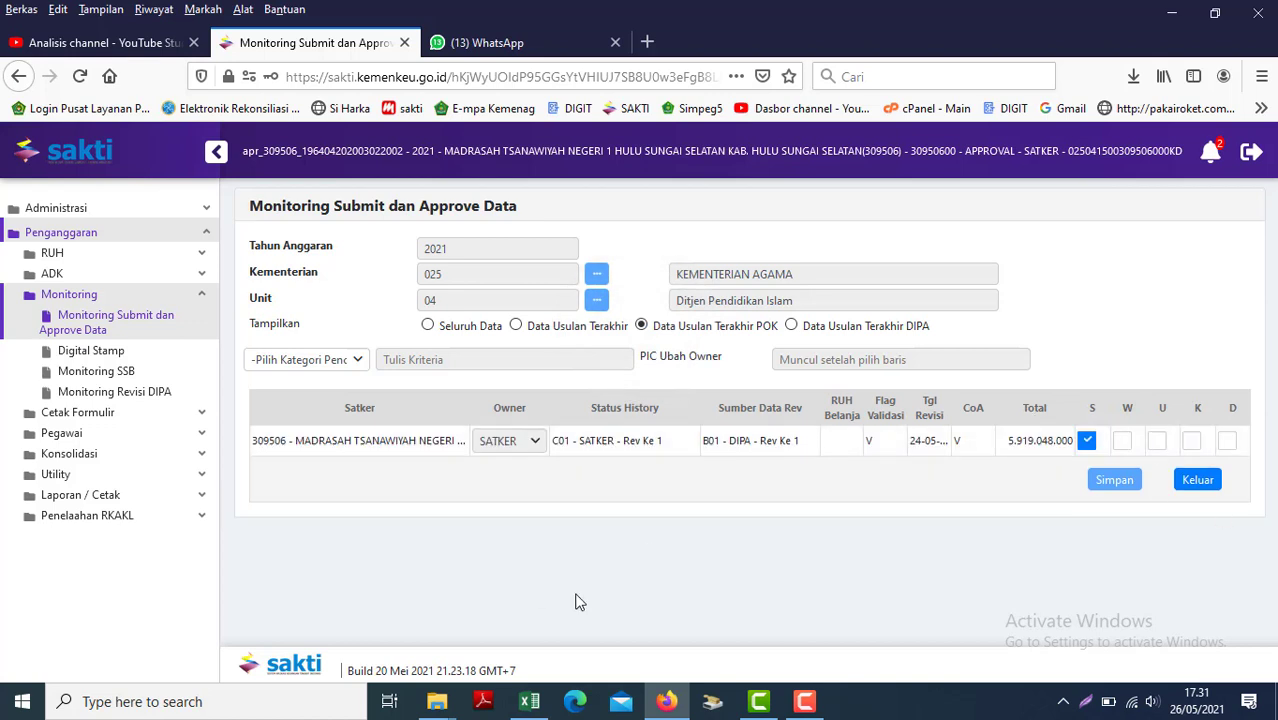
- In Belanja Redesain, load satker 309506 with both KROs, 2129.QEK Bantuan Pendidikan Dasar dan Menengah and 2135.EAA Layanan Perkantoran
left_click(86, 253)
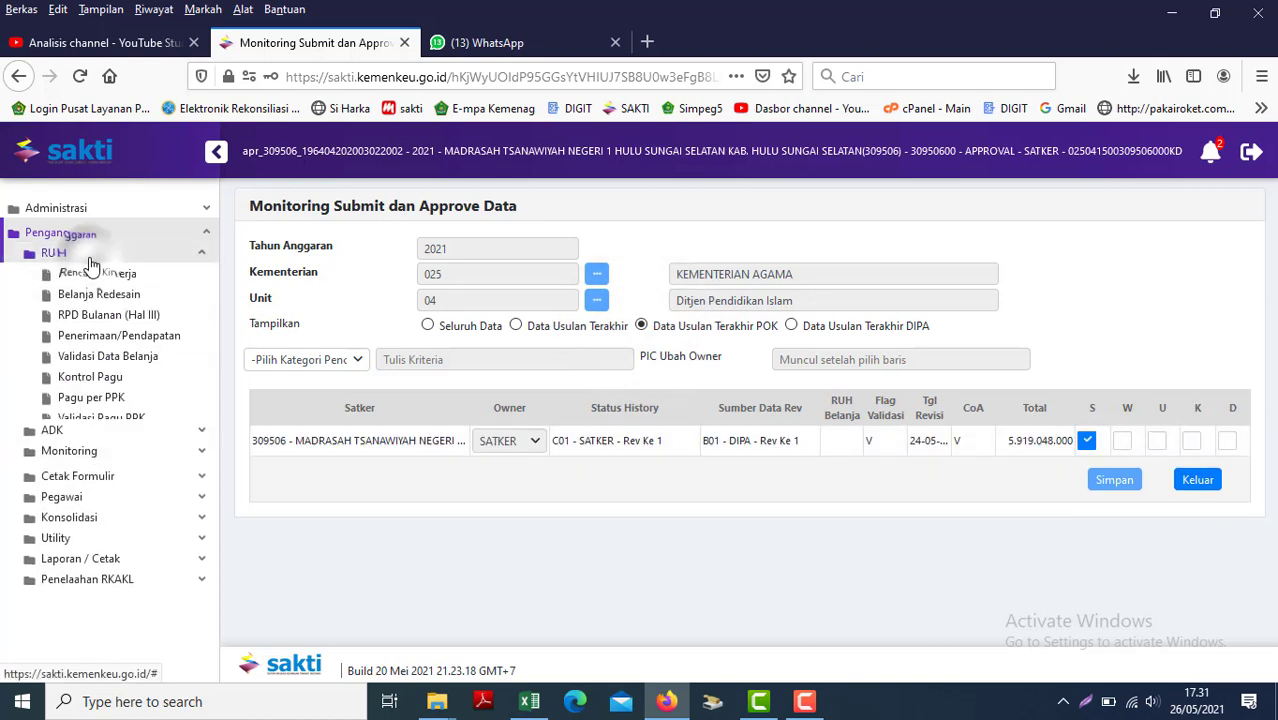
left_click(100, 295)
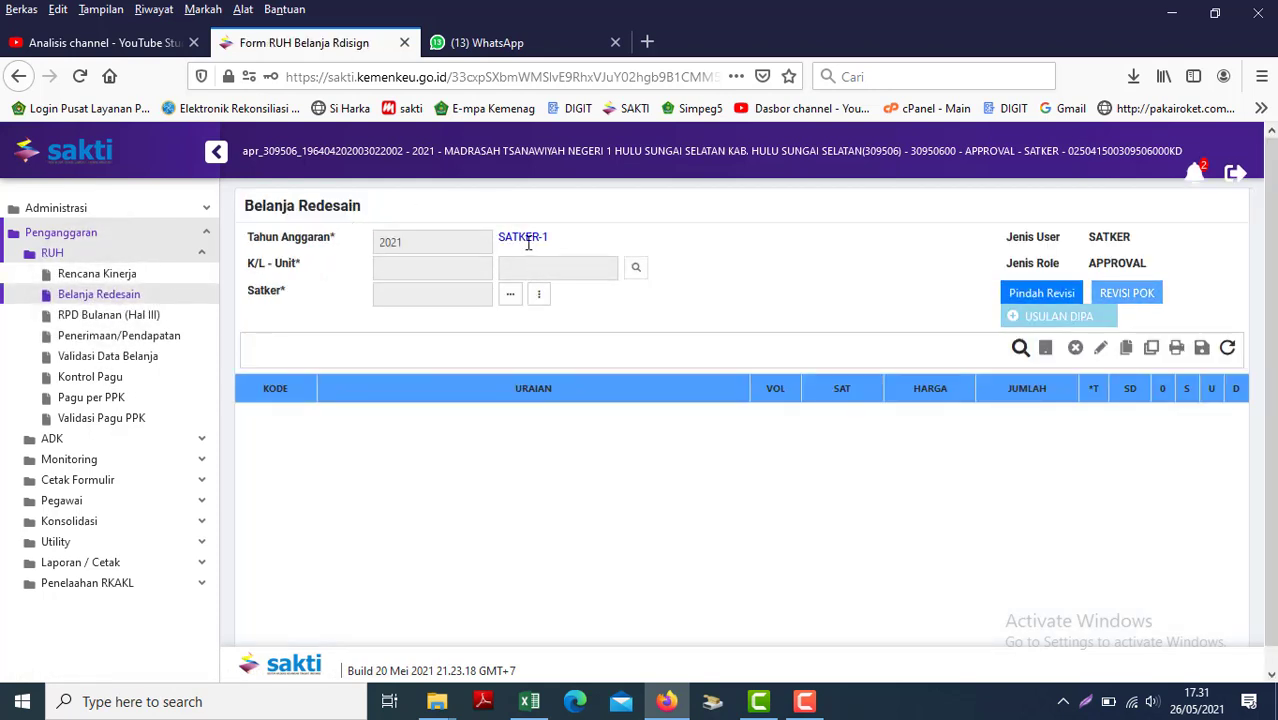
left_click(537, 298)
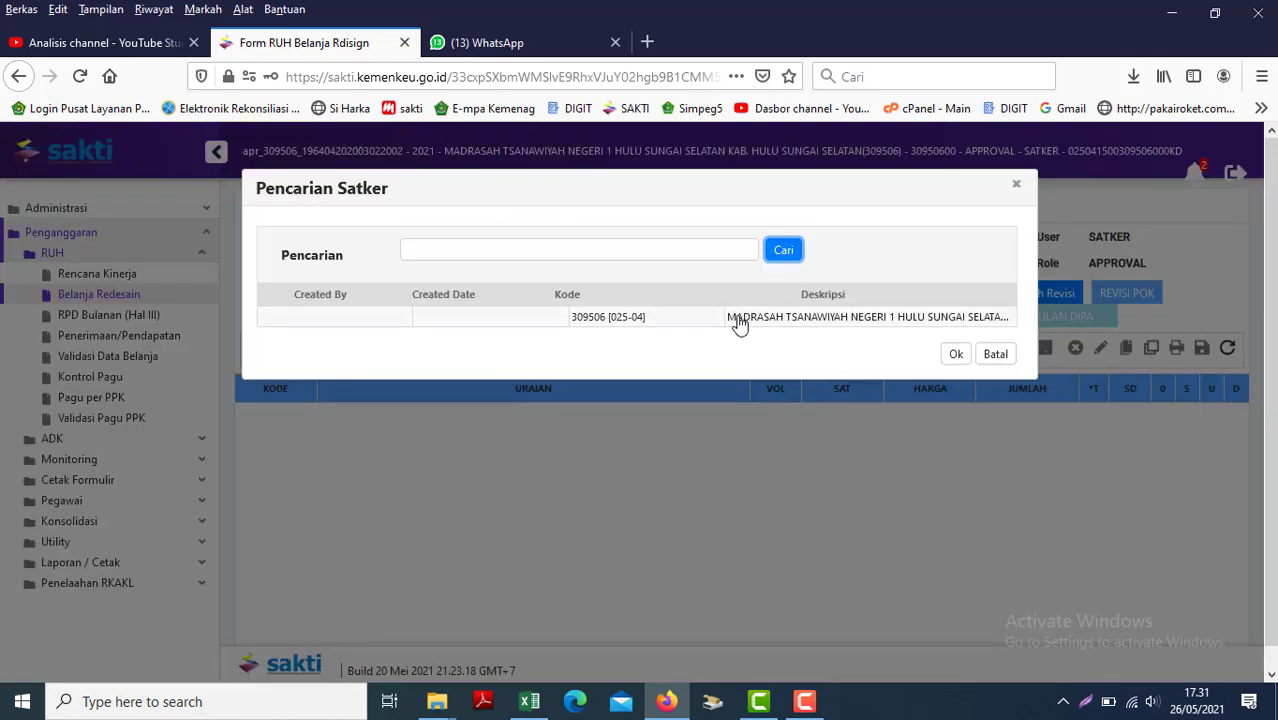
double_click(740, 317)
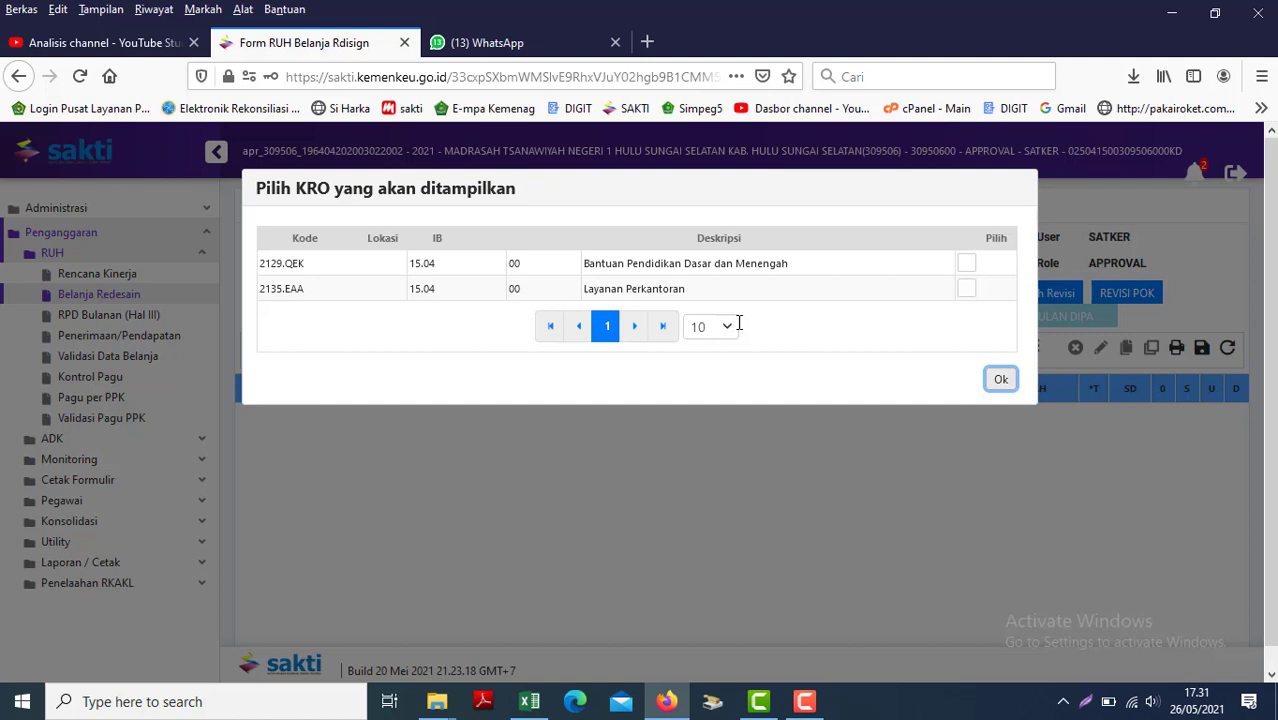
left_click(970, 268)
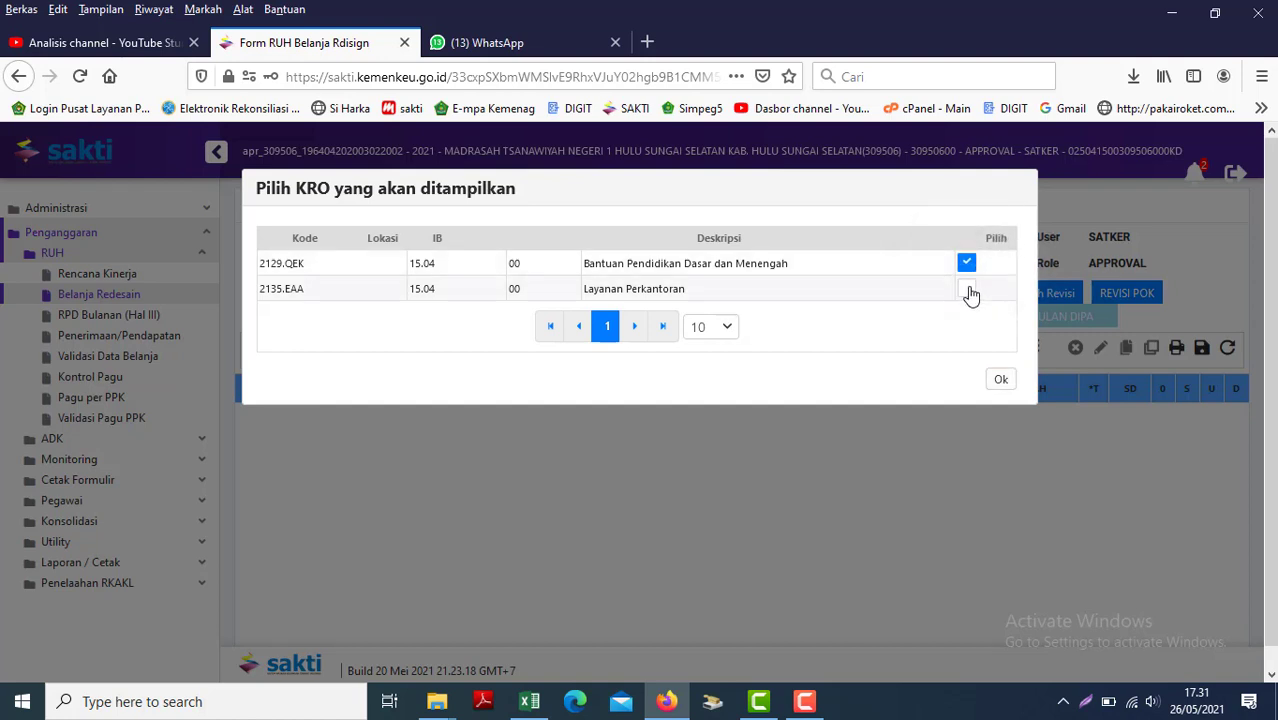
left_click(968, 292)
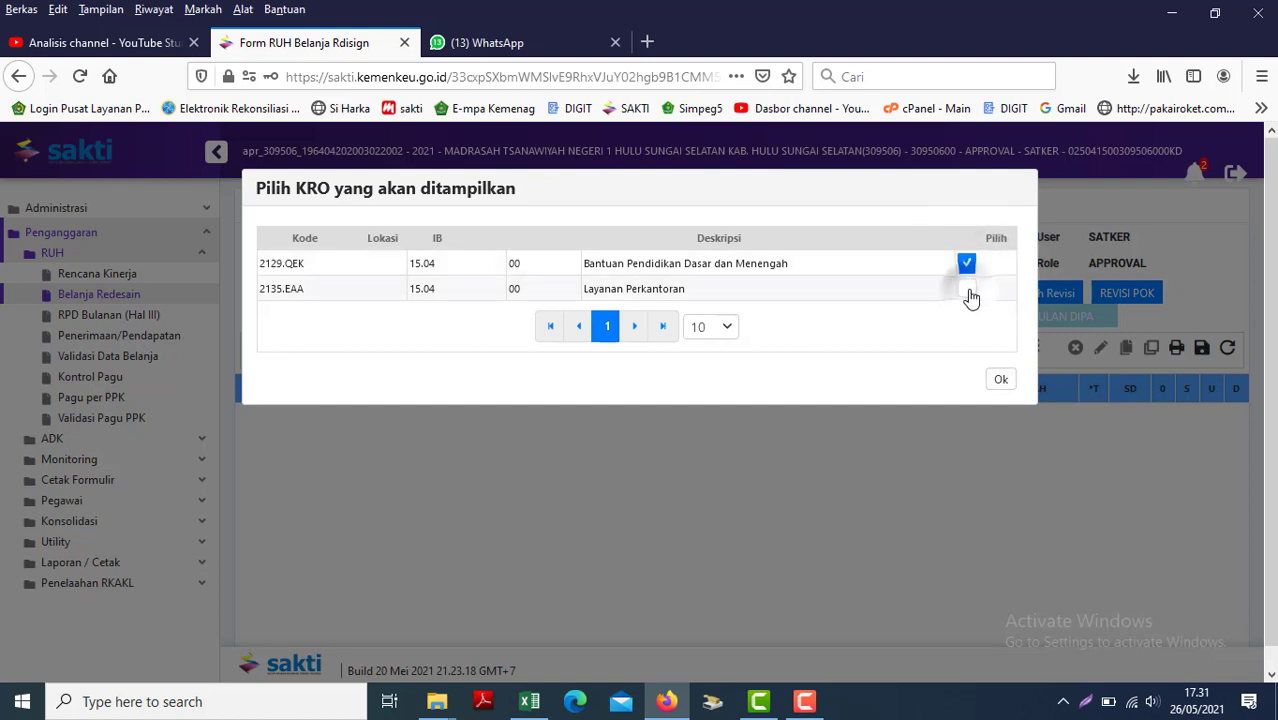
left_click(995, 386)
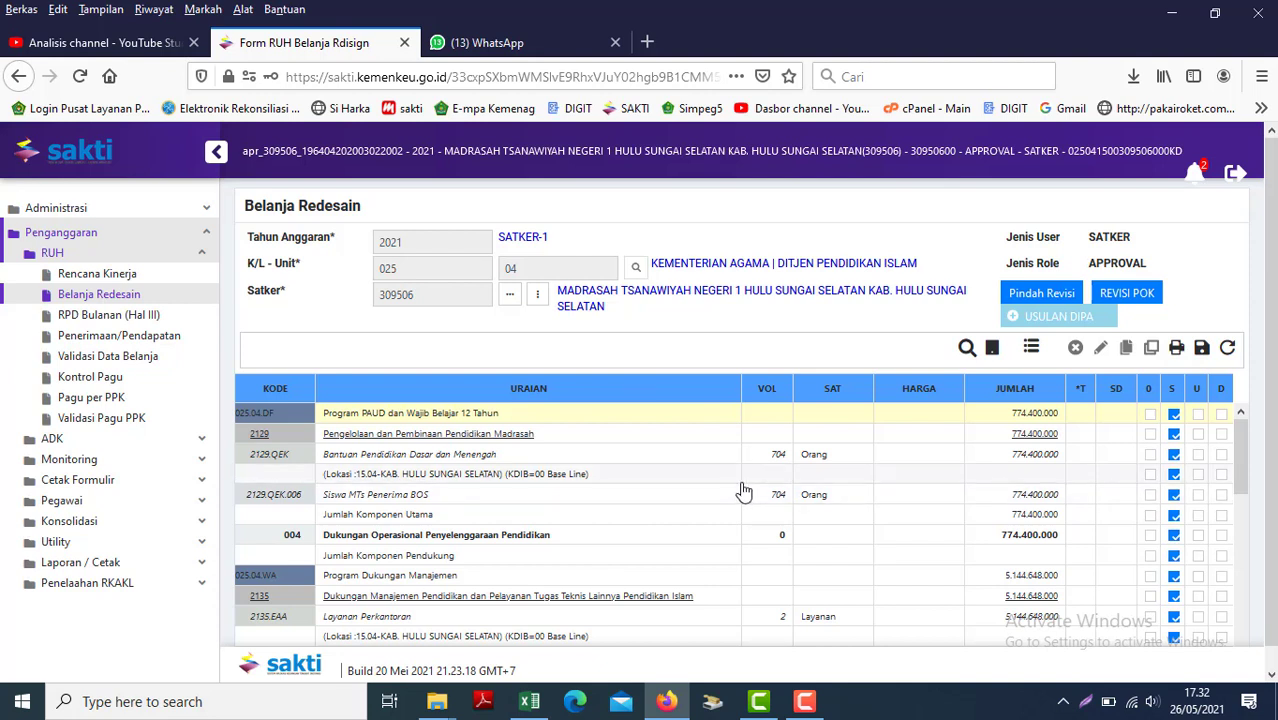
- Start a POK revision, accepting the DIPA date 22-11-2020 and upload date 26-05-2021
left_click(1127, 297)
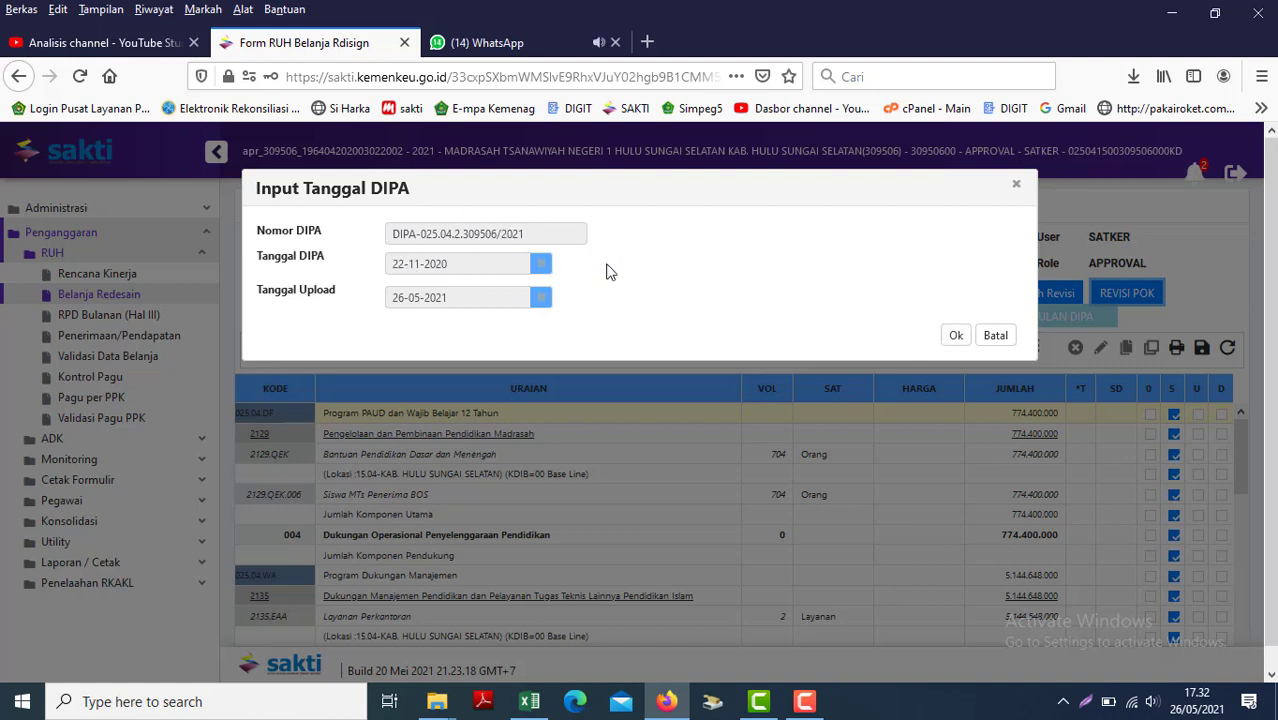
left_click(955, 338)
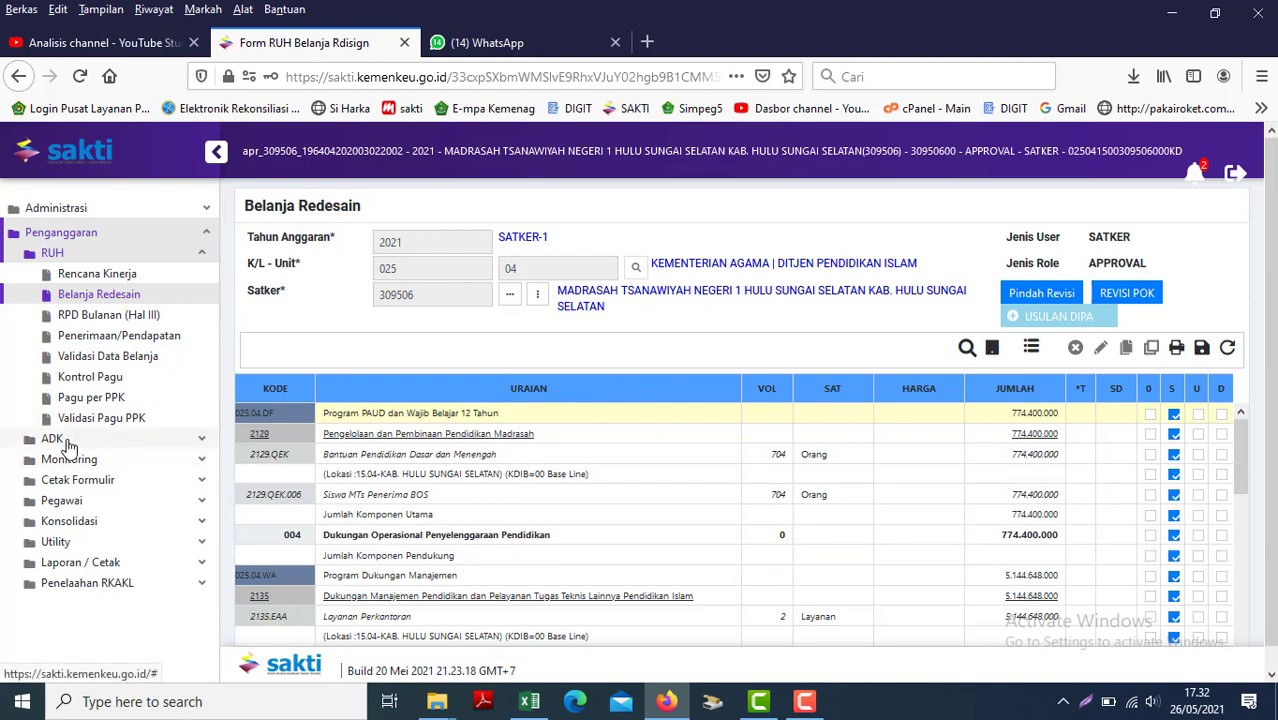
left_click(56, 544)
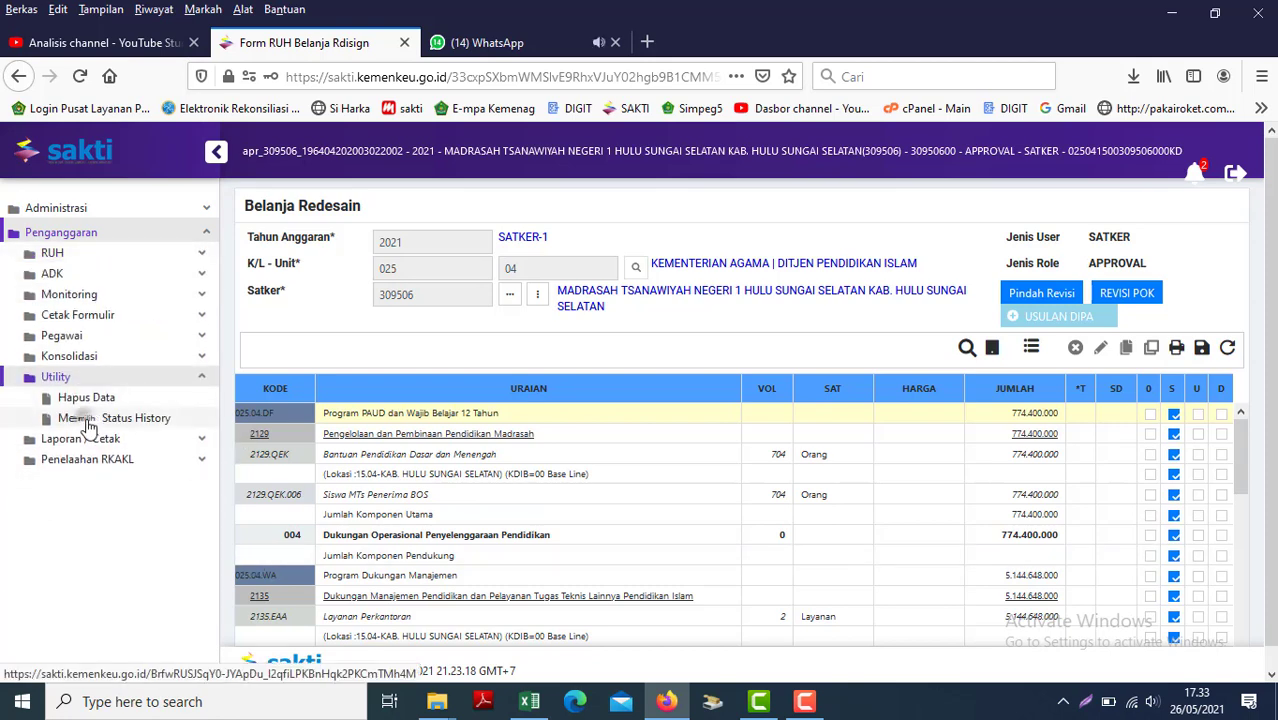
left_click(88, 420)
left_click(732, 452)
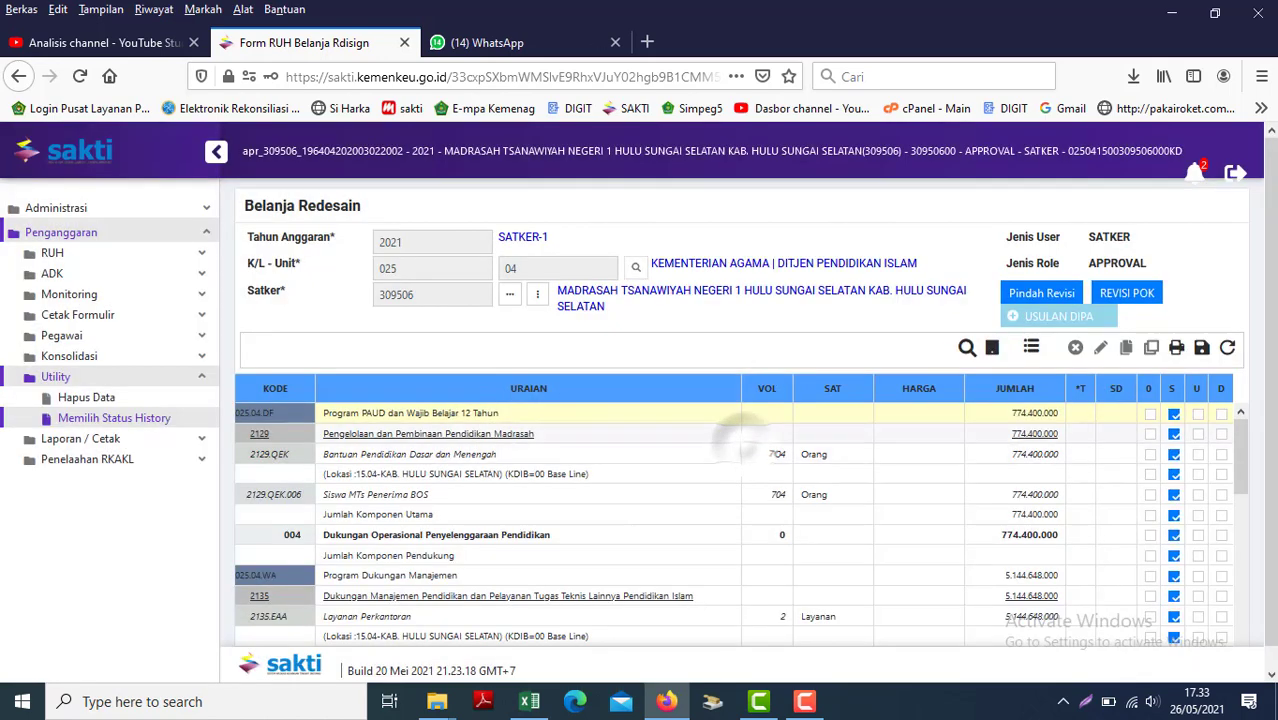
- Save the satker's Belanja Redesain data and agree to store the changes
left_click(1203, 358)
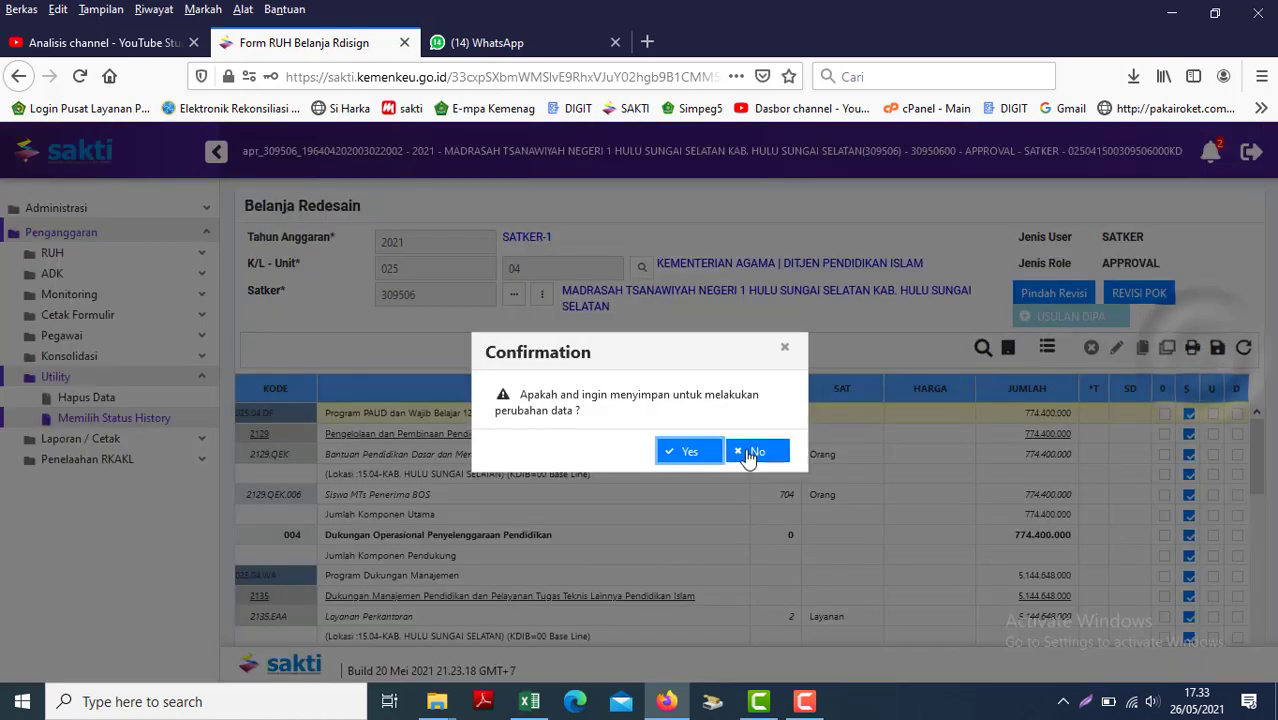
left_click(680, 457)
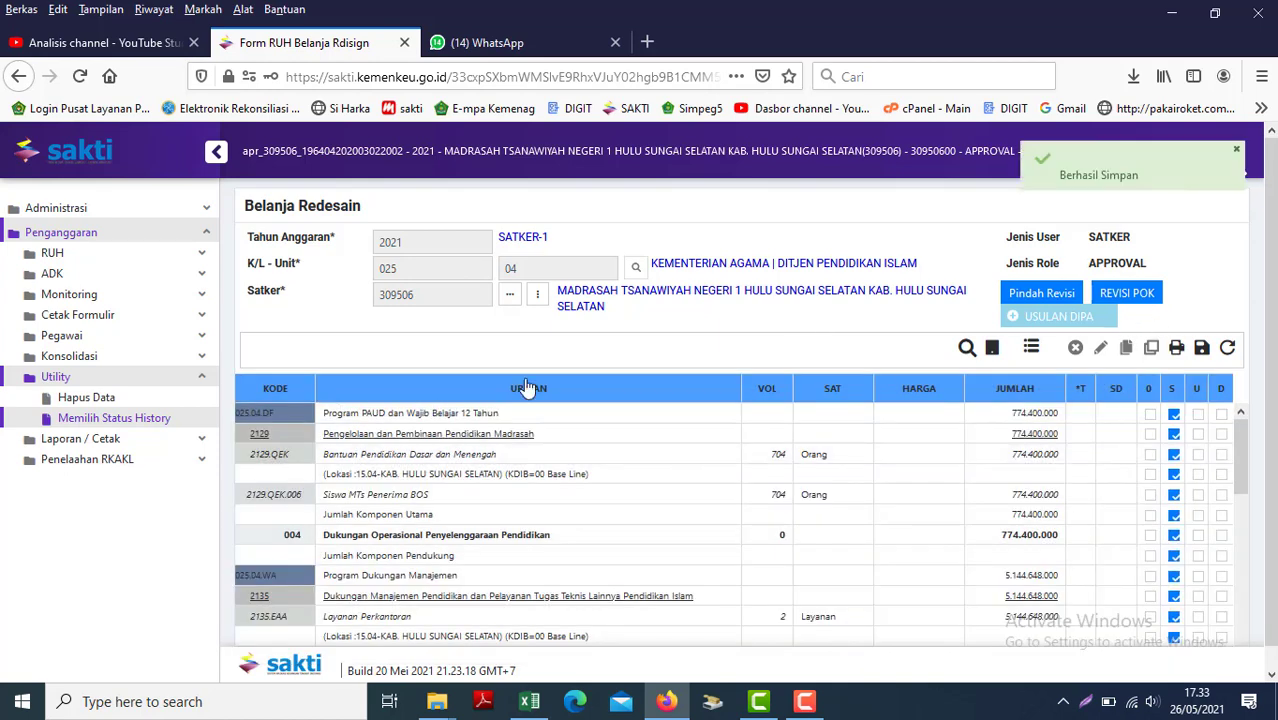
- Check the Data Usulan Terakhir POK in Monitoring Submit dan Approve Data after saving the satker's Belanja Redesain data
left_click(75, 294)
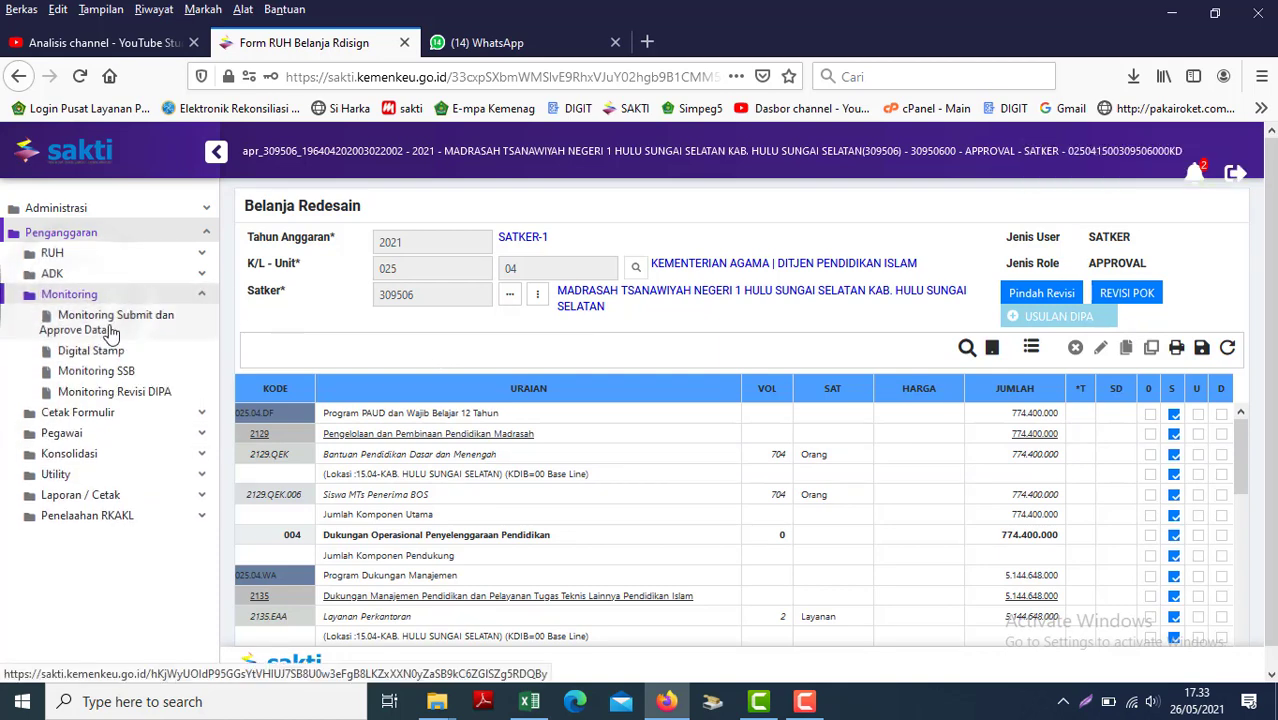
left_click(102, 322)
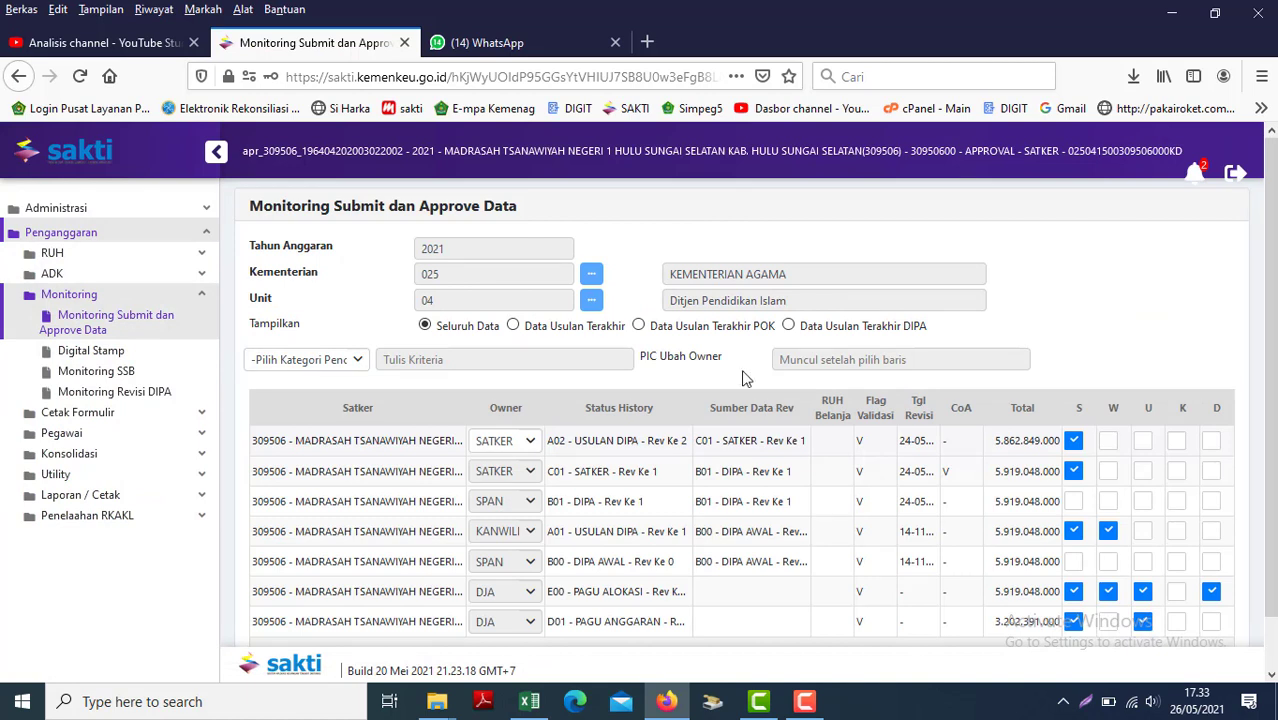
left_click(641, 325)
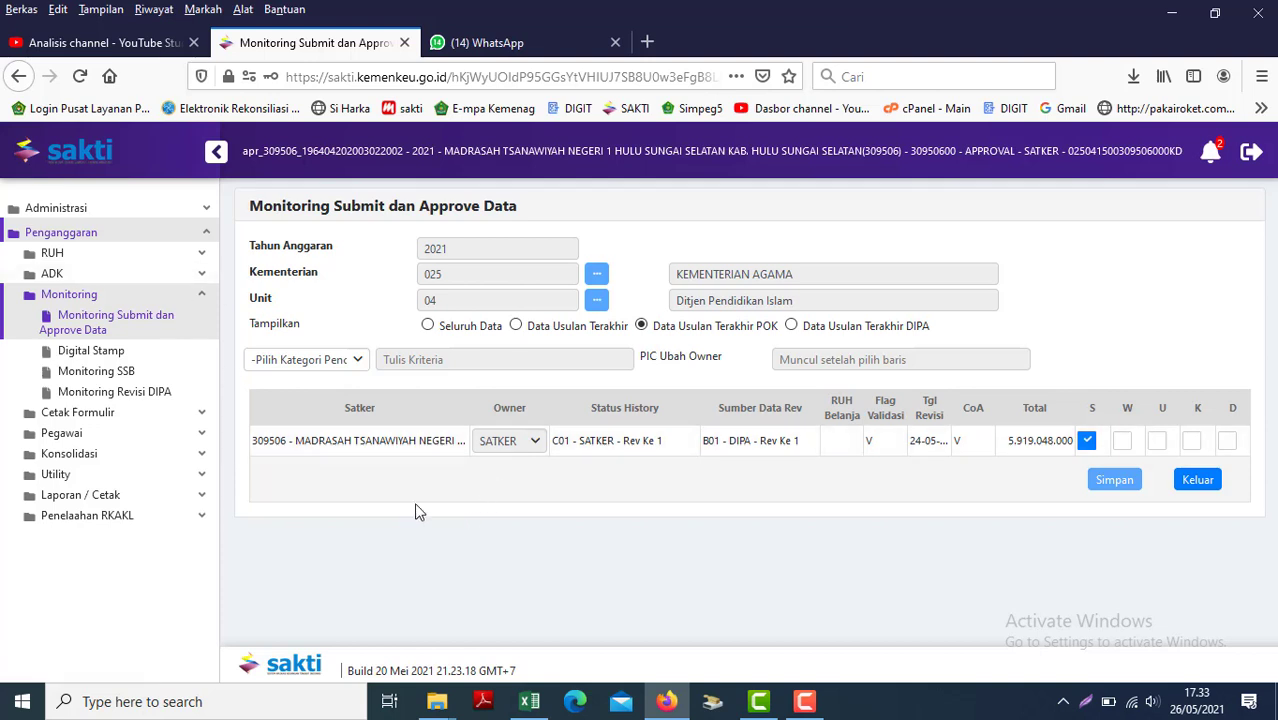
- In Memilih Status History, choose USULAN DIPA - Revisi ke 2 as the Histori Awal and apply it
left_click(70, 255)
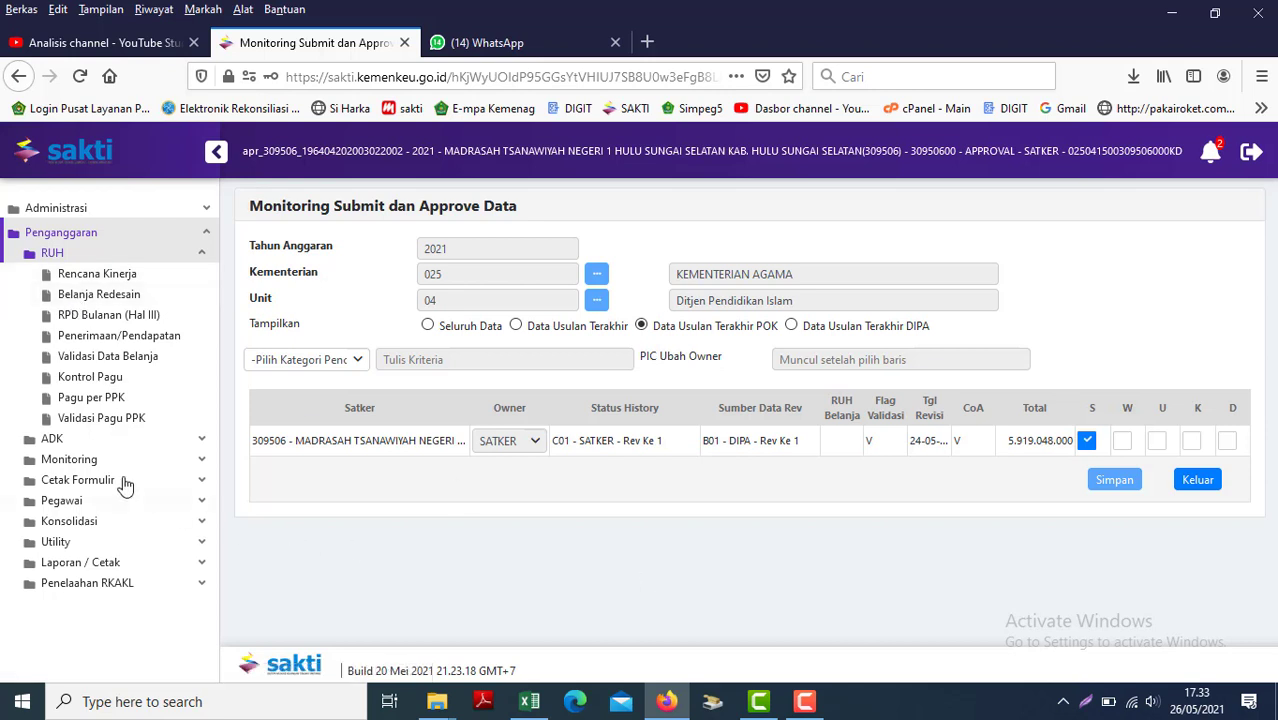
left_click(70, 459)
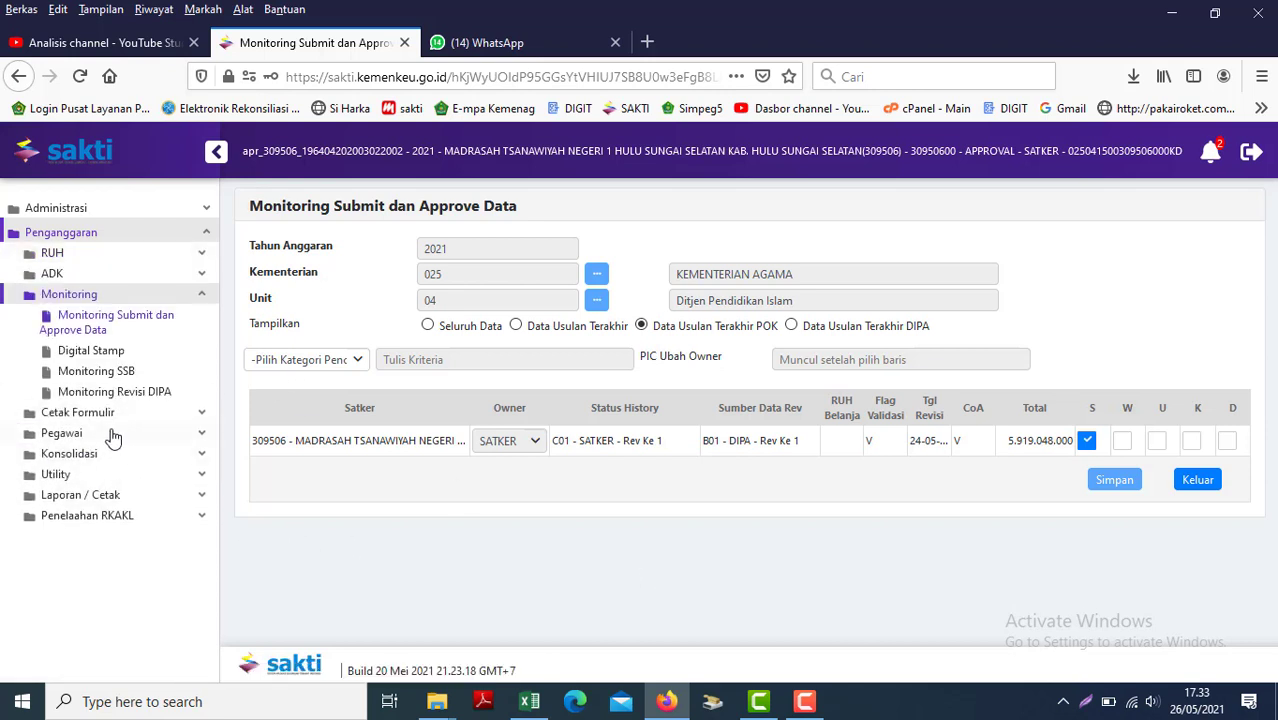
left_click(60, 474)
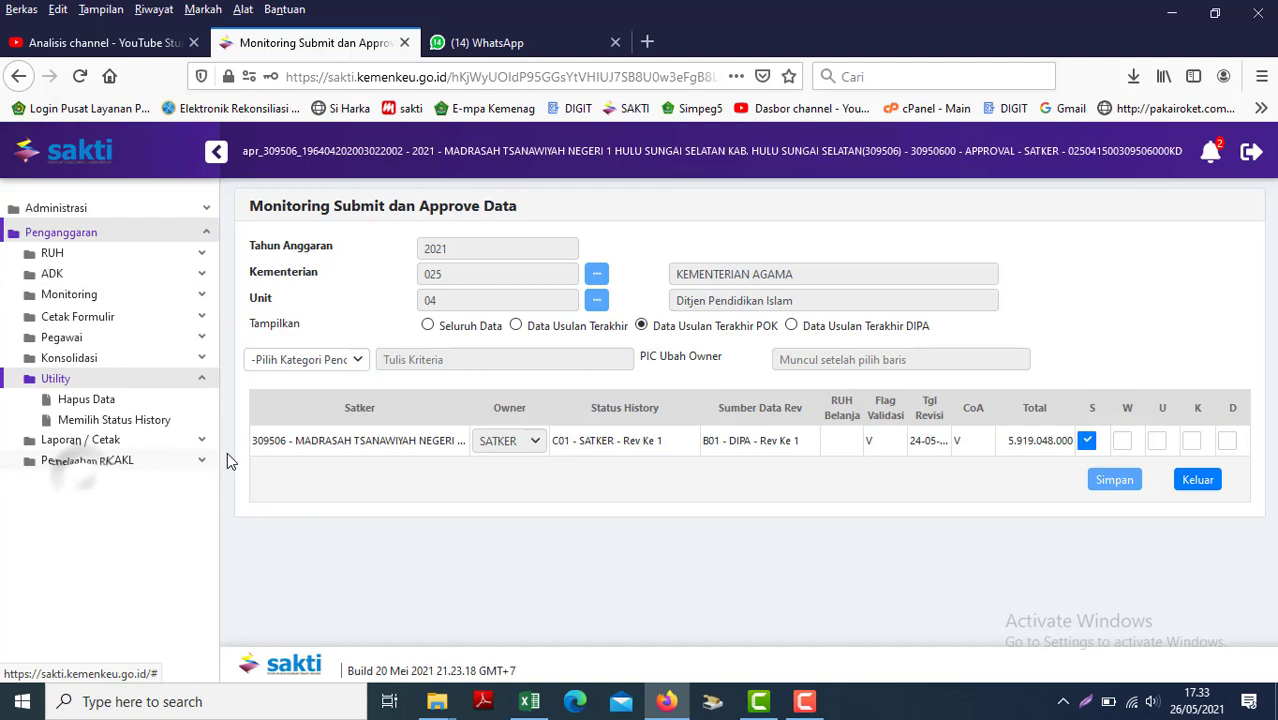
left_click(101, 420)
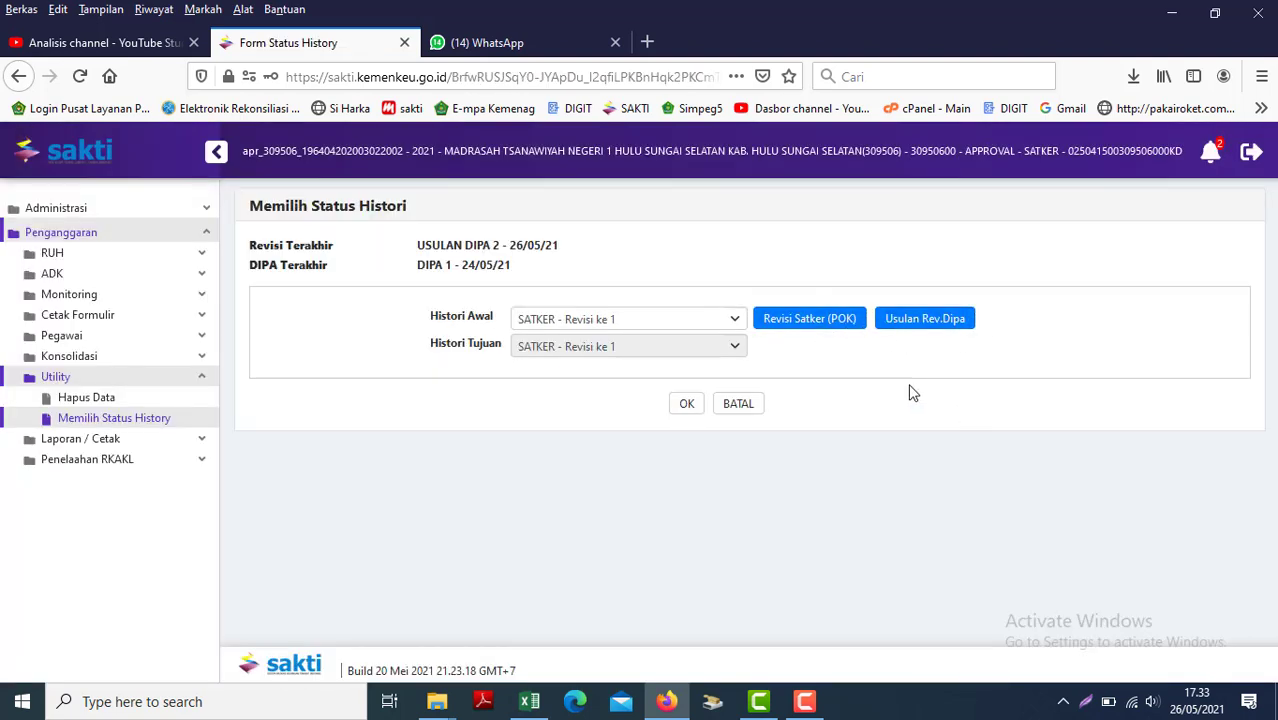
left_click(679, 325)
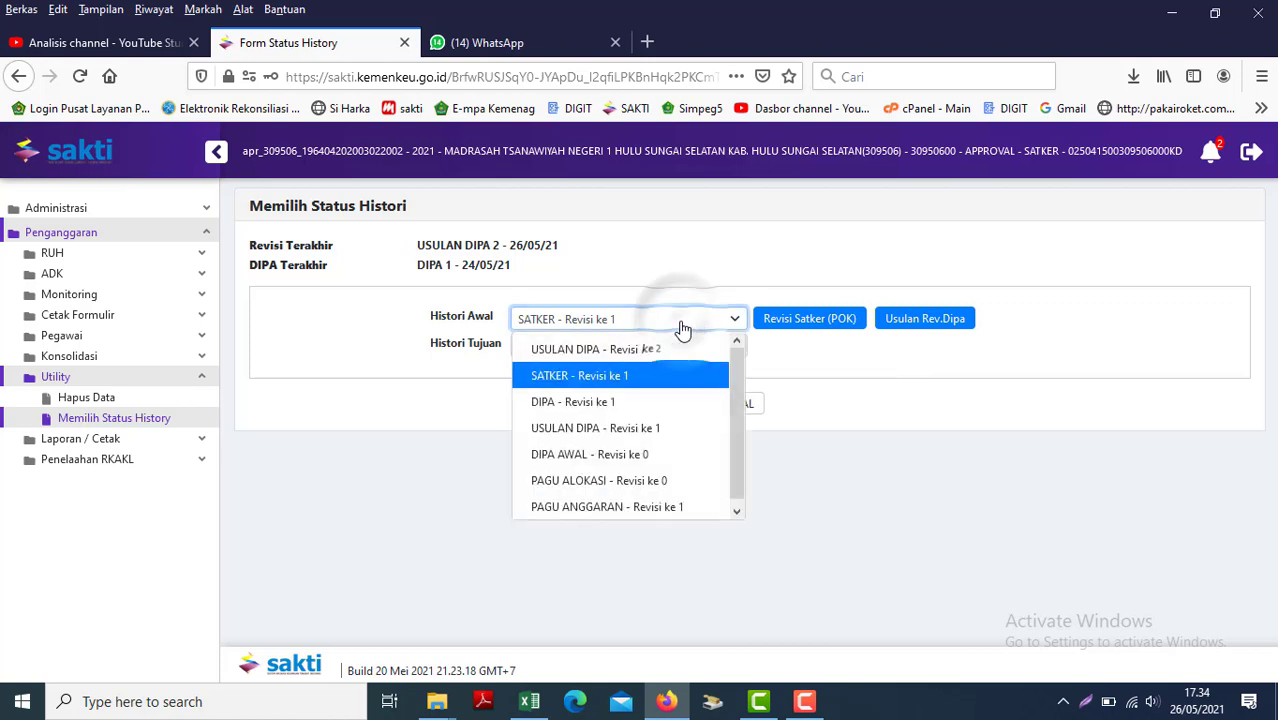
left_click(568, 350)
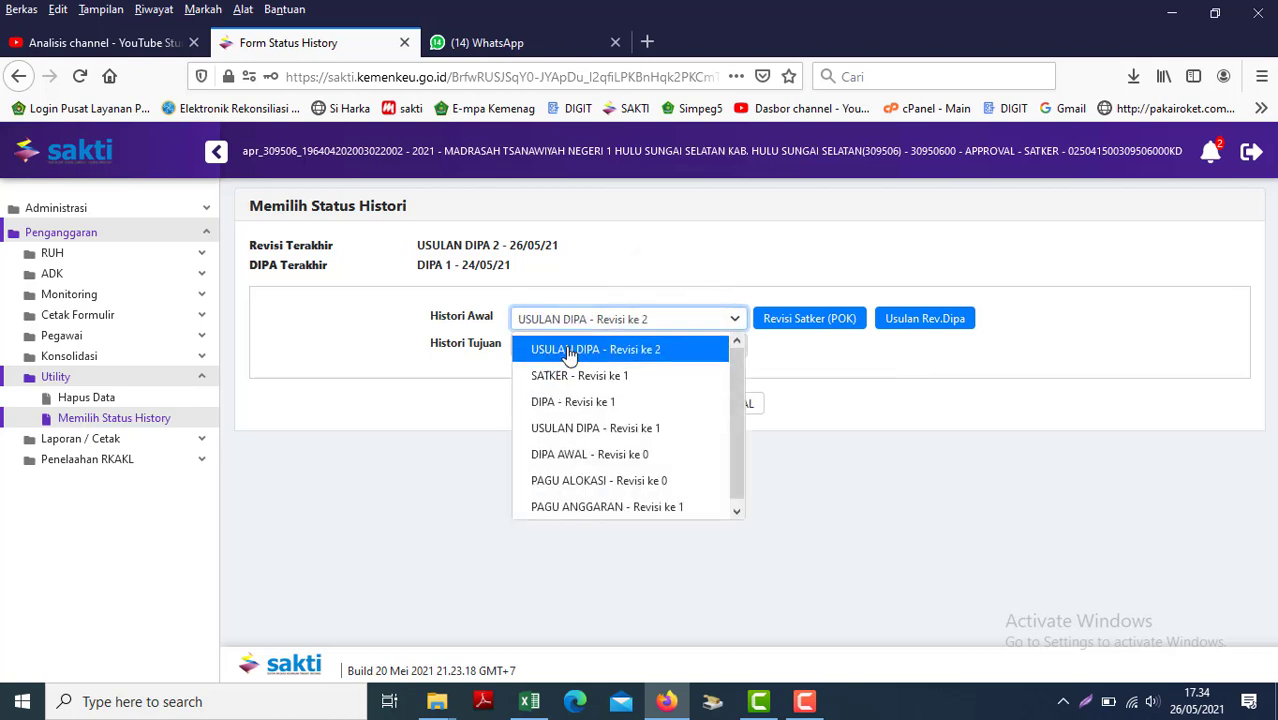
left_click(686, 406)
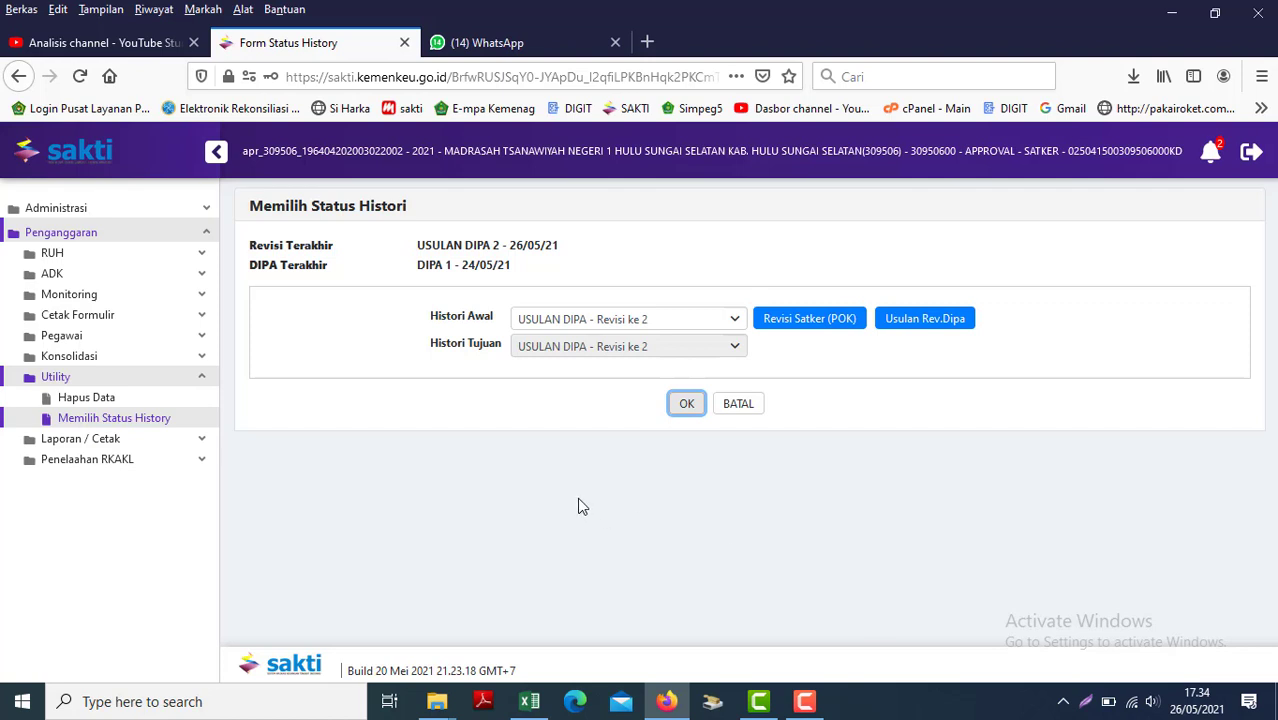
- Apply SATKER - Revisi ke 1 as the Histori Awal, and try to open the Hapus Data form
left_click(545, 328)
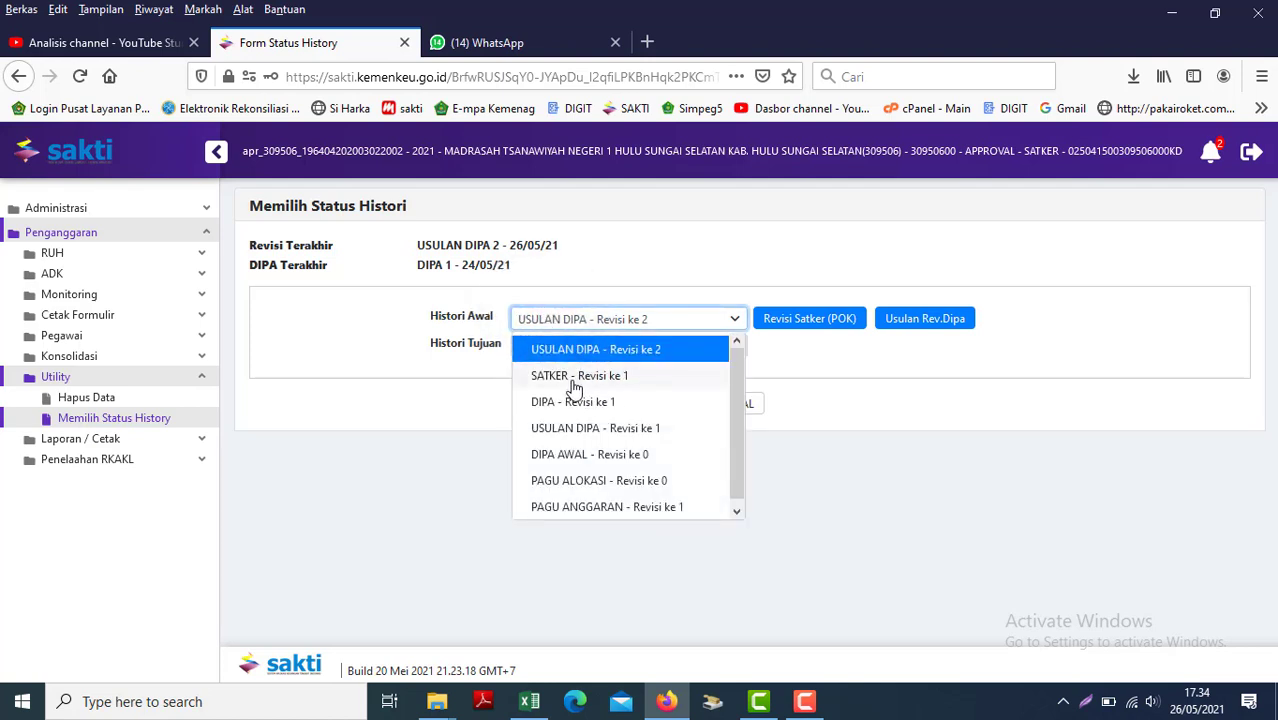
left_click(566, 380)
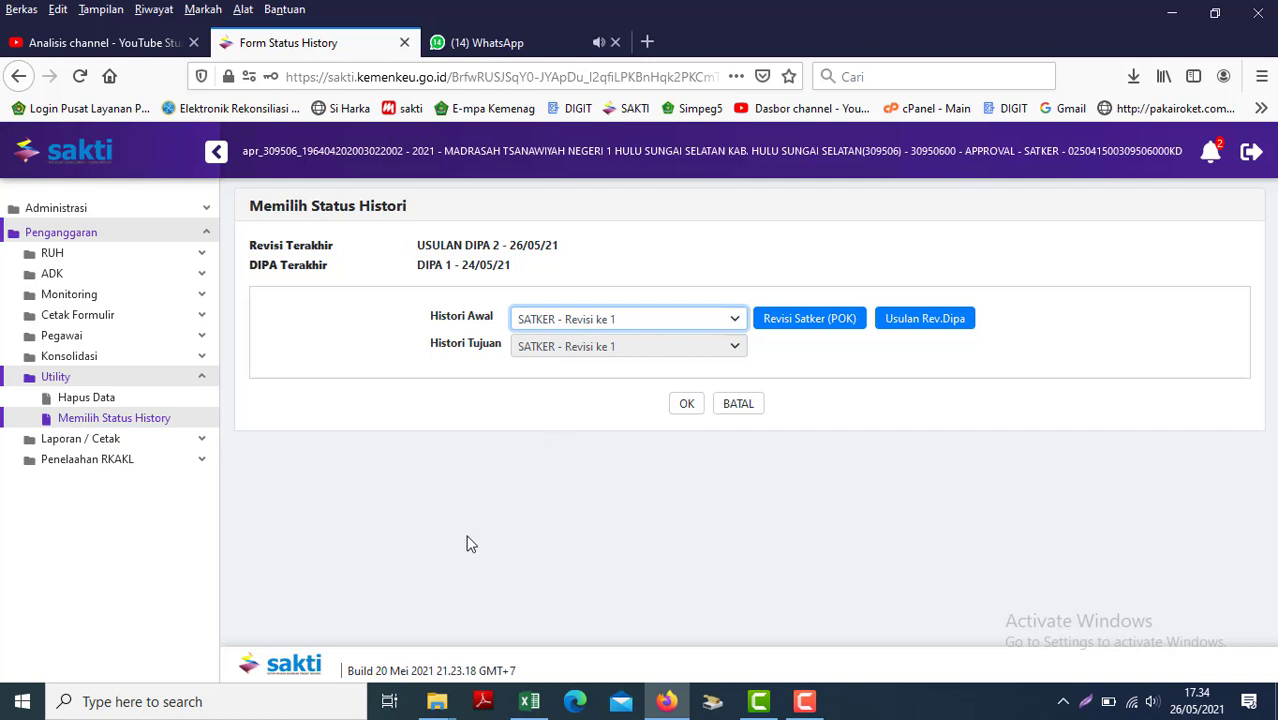
left_click(688, 410)
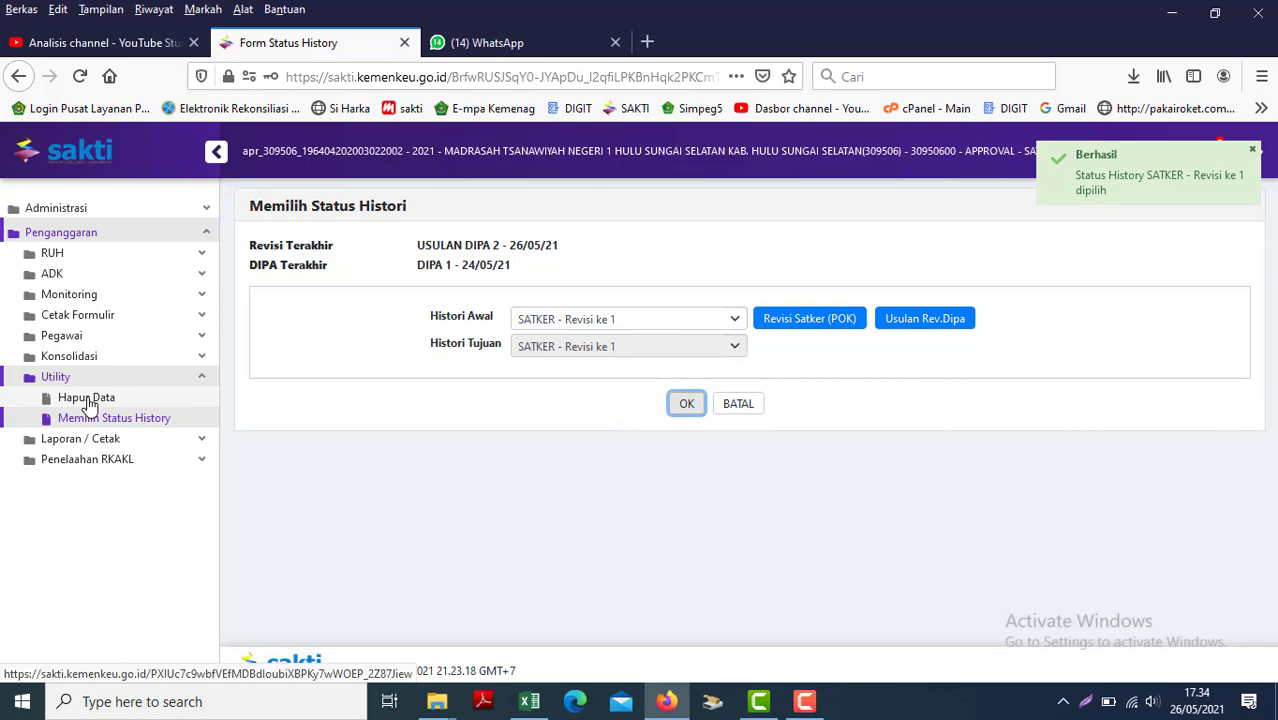
left_click(89, 401)
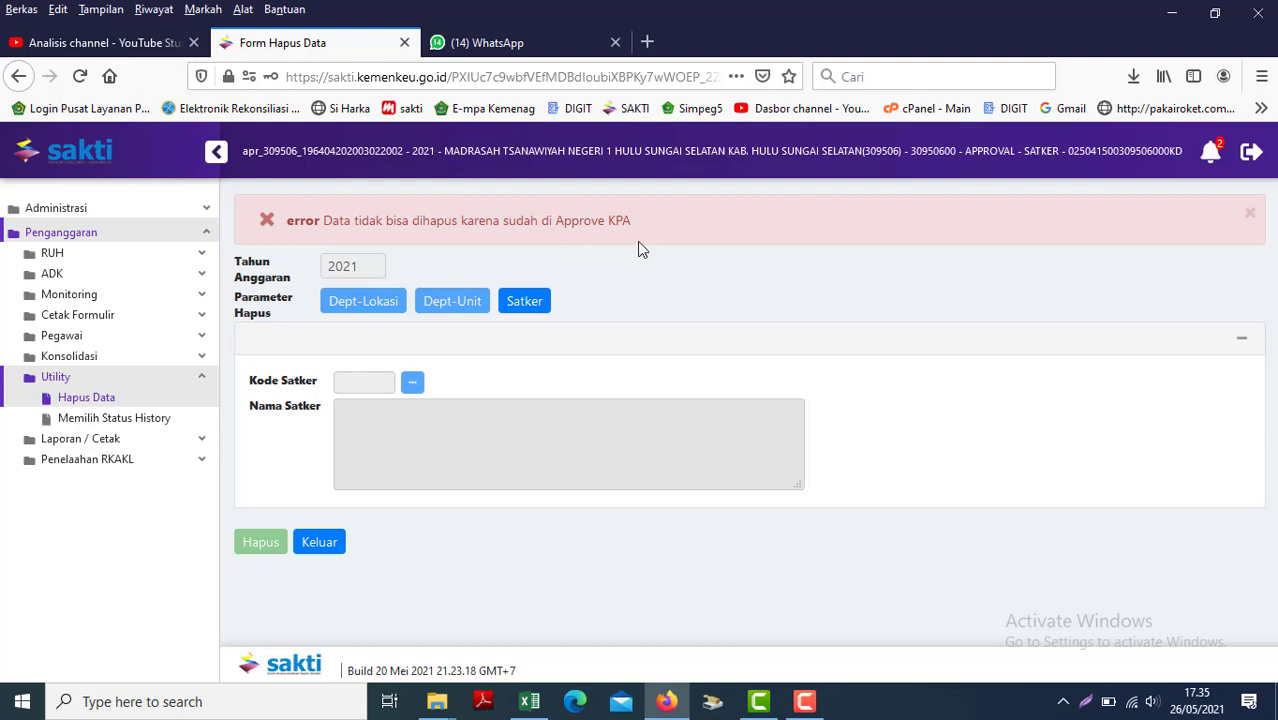
- In the monitoring form's Data Usulan Terakhir POK, try to clear the S approval mark of the C01 - SATKER - Rev Ke 1 row
left_click(105, 295)
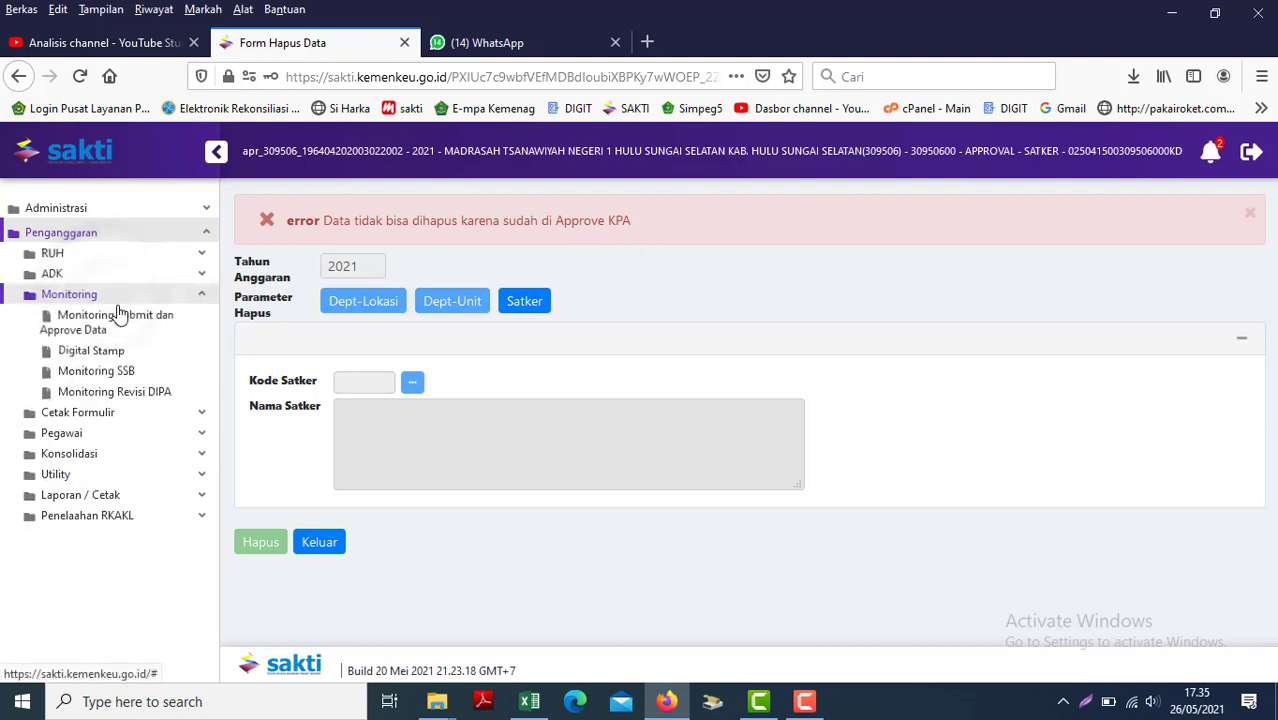
left_click(100, 316)
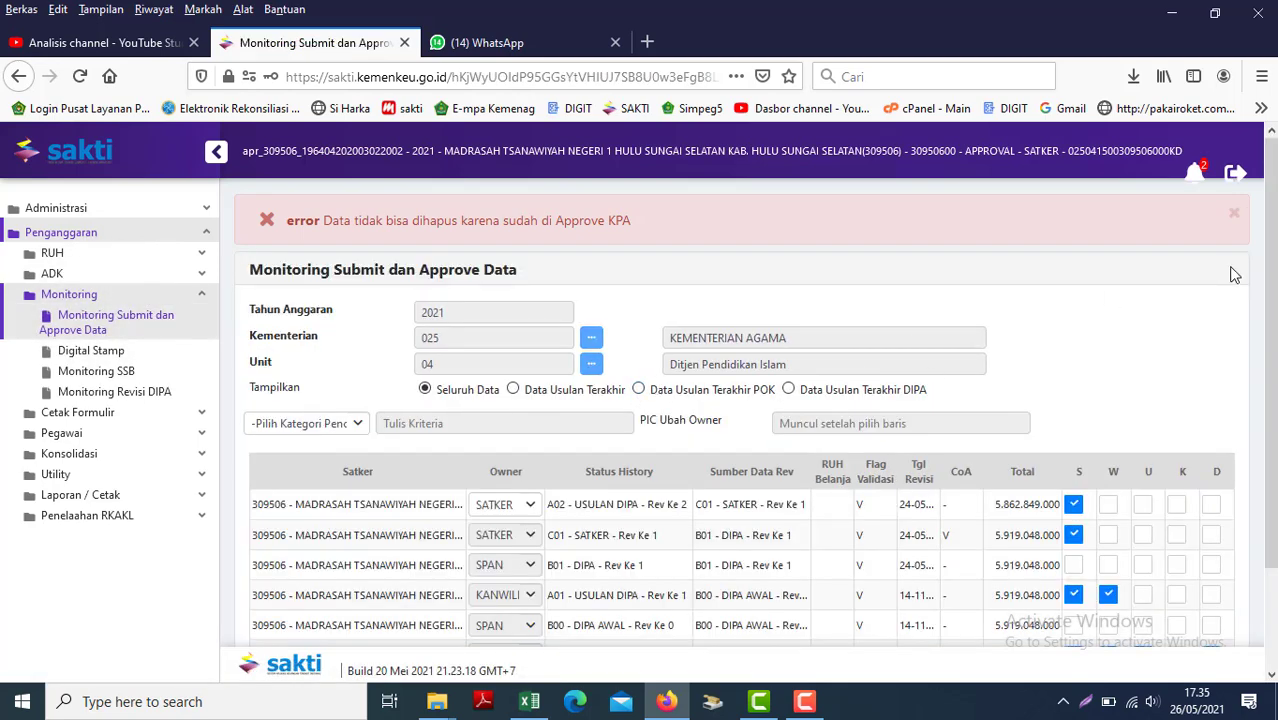
left_click(639, 390)
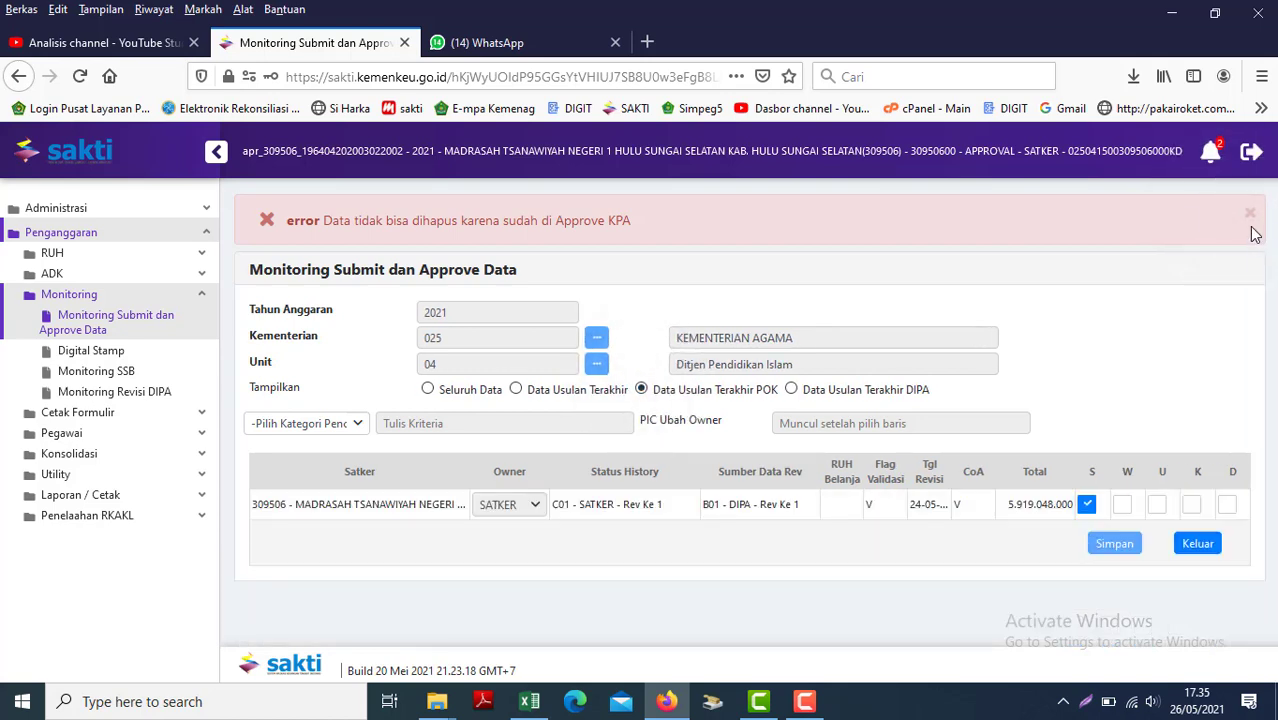
left_click(1249, 222)
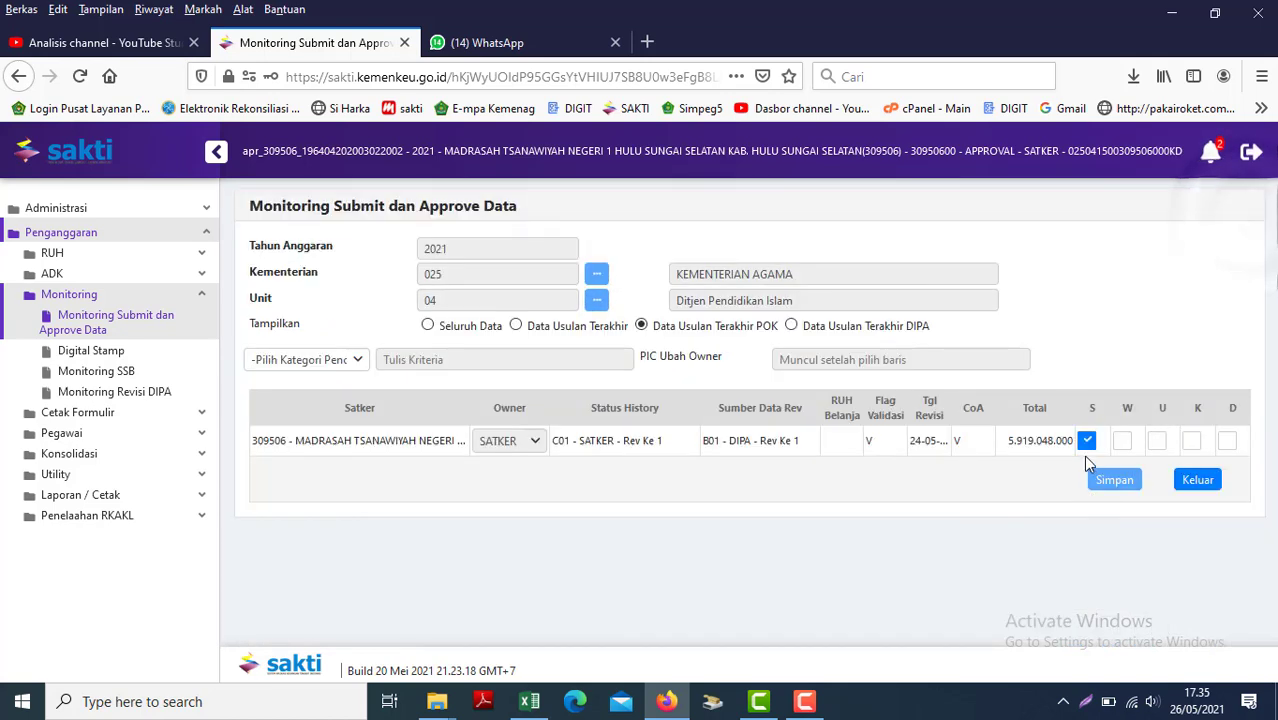
left_click(1086, 450)
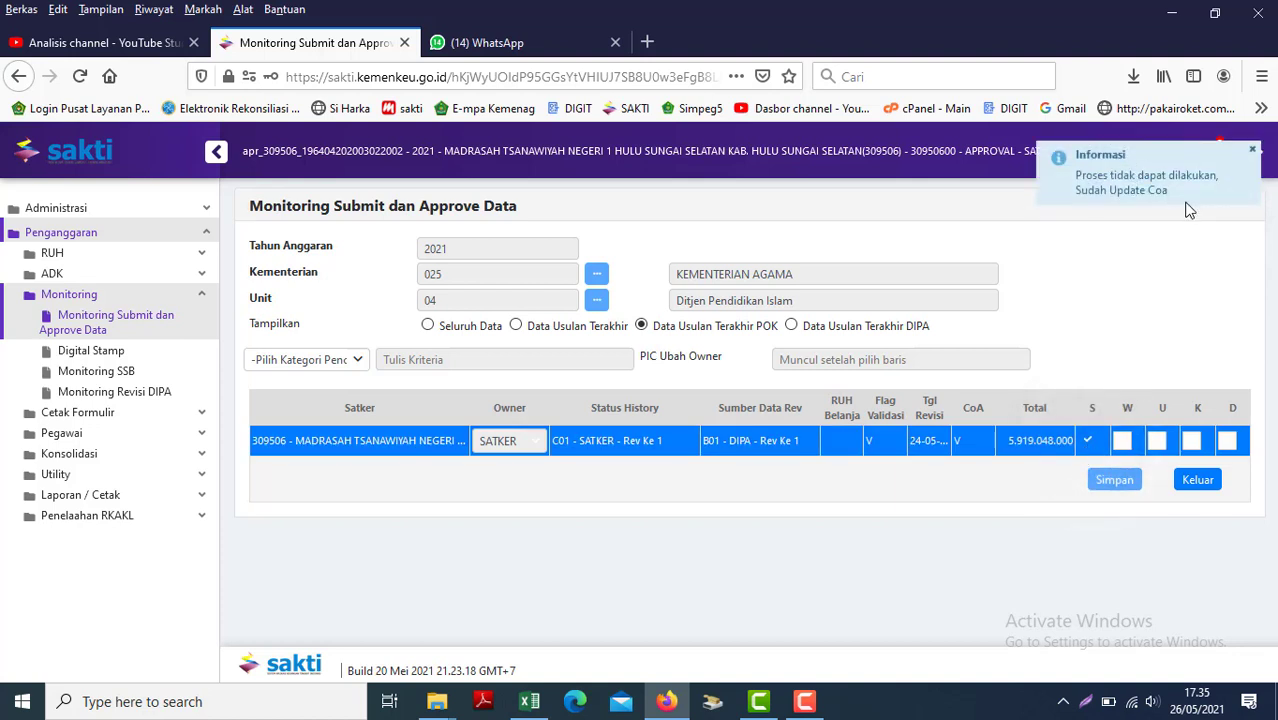
left_click(1250, 152)
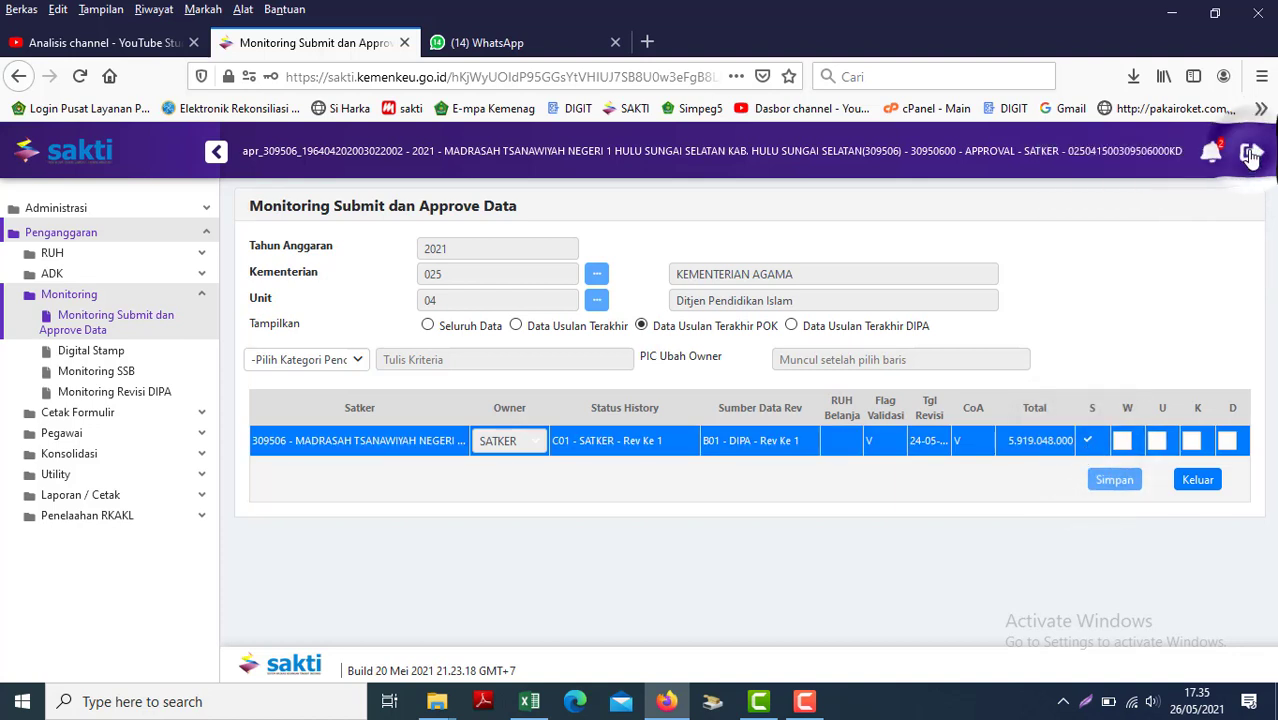